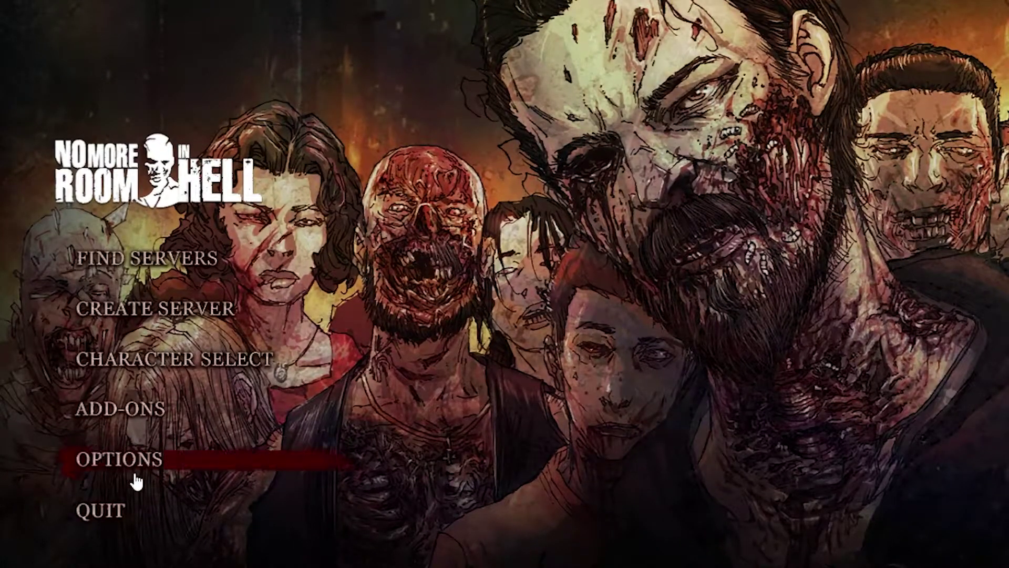
- In Video options, keep 1920 x 1080, Widescreen 16:9 and Full screen, and accept gamma 1.8
click(129, 468)
click(479, 184)
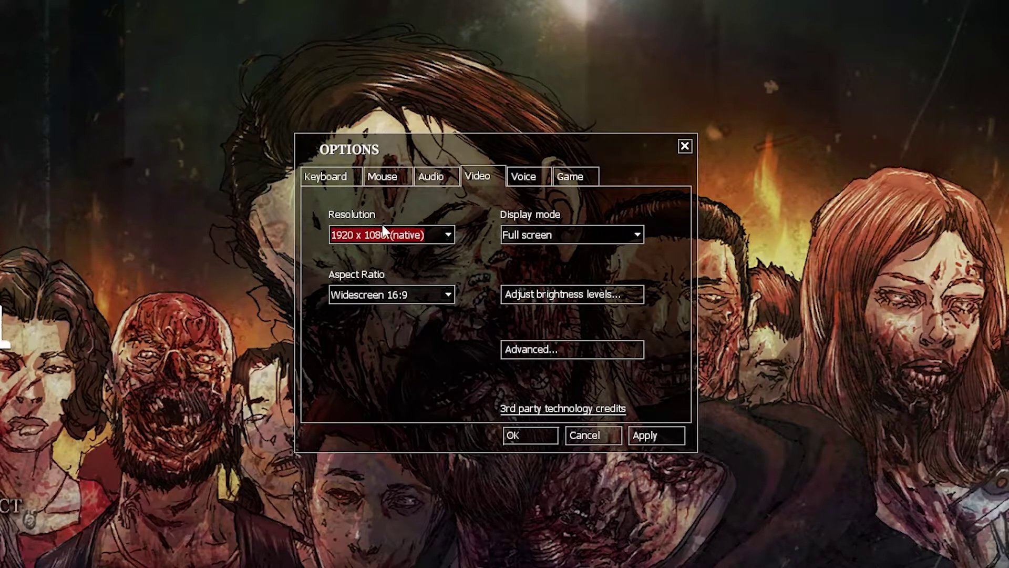
click(386, 231)
click(393, 349)
click(378, 293)
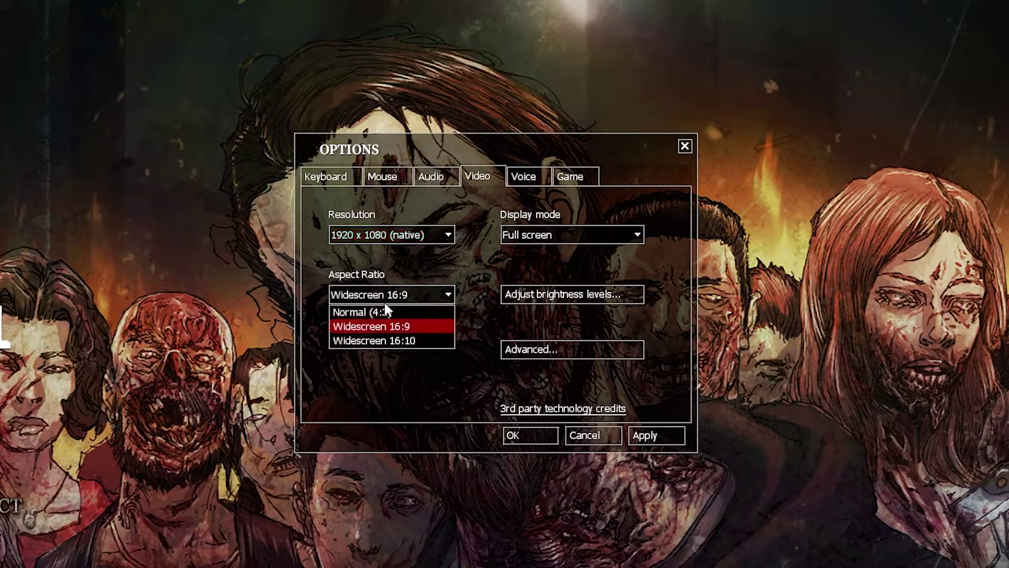
click(335, 322)
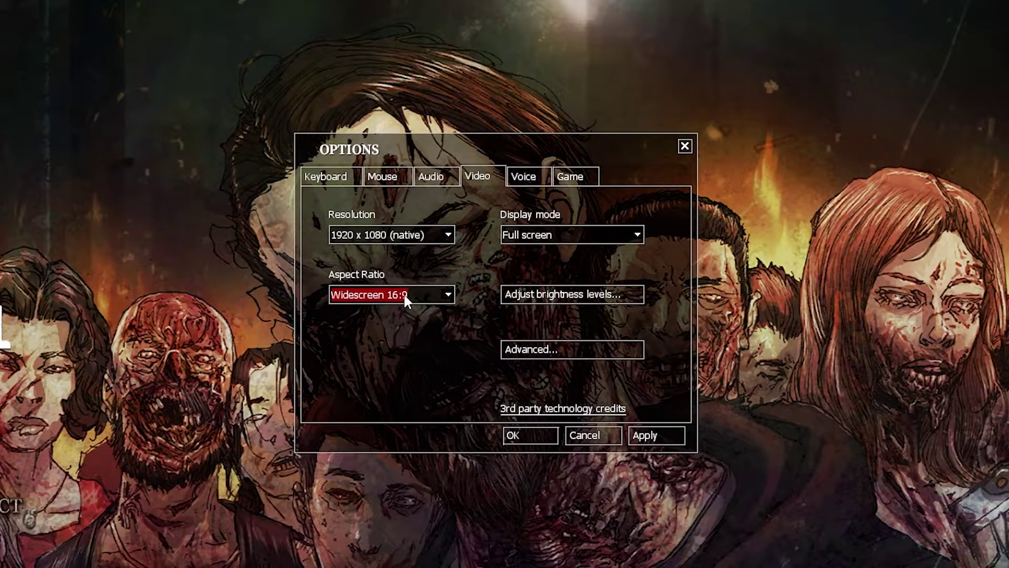
click(548, 233)
click(546, 250)
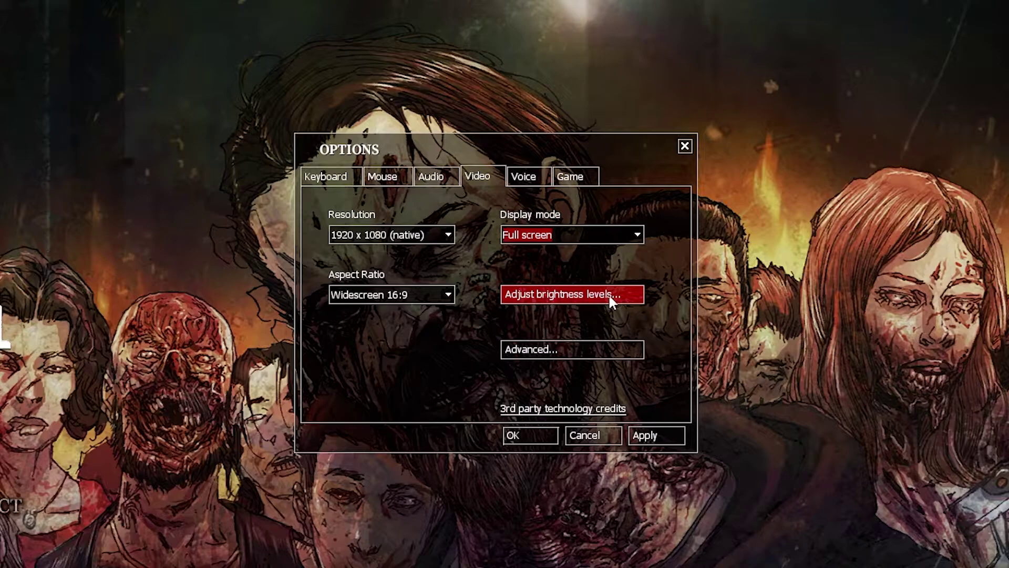
click(558, 300)
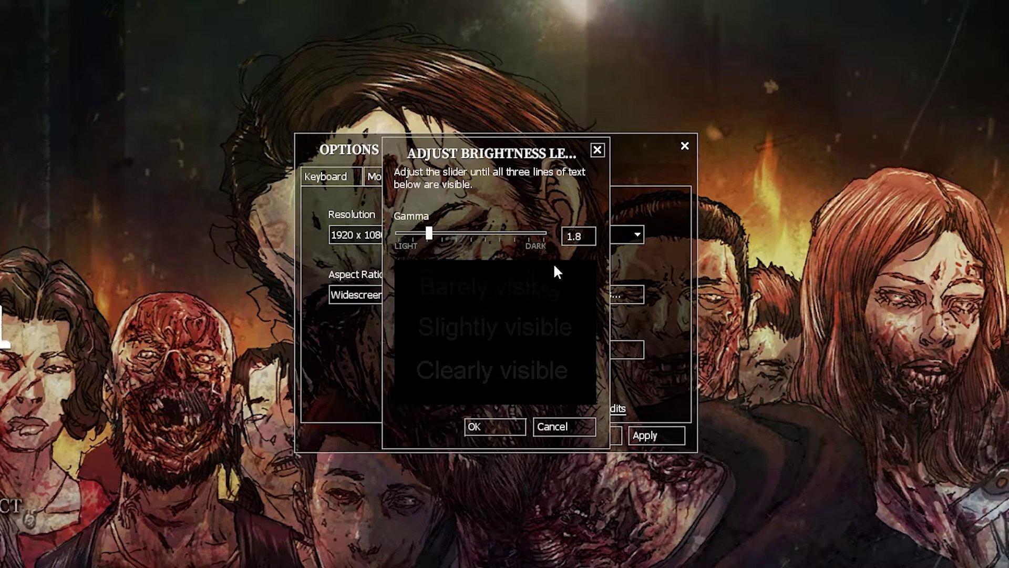
click(483, 423)
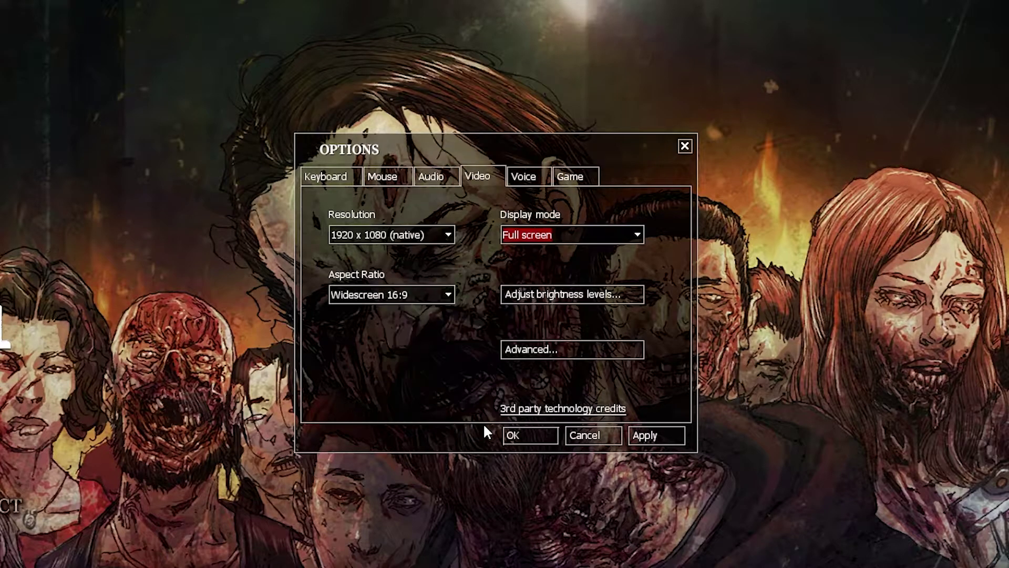
- In advanced video settings, keep model, texture and shader detail Low and water Simple reflections
click(529, 350)
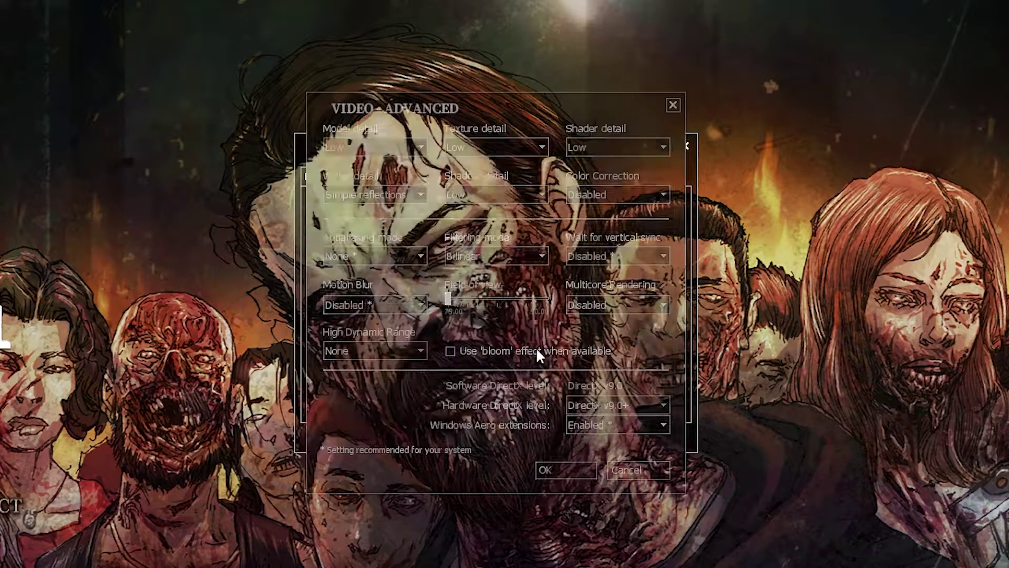
click(364, 143)
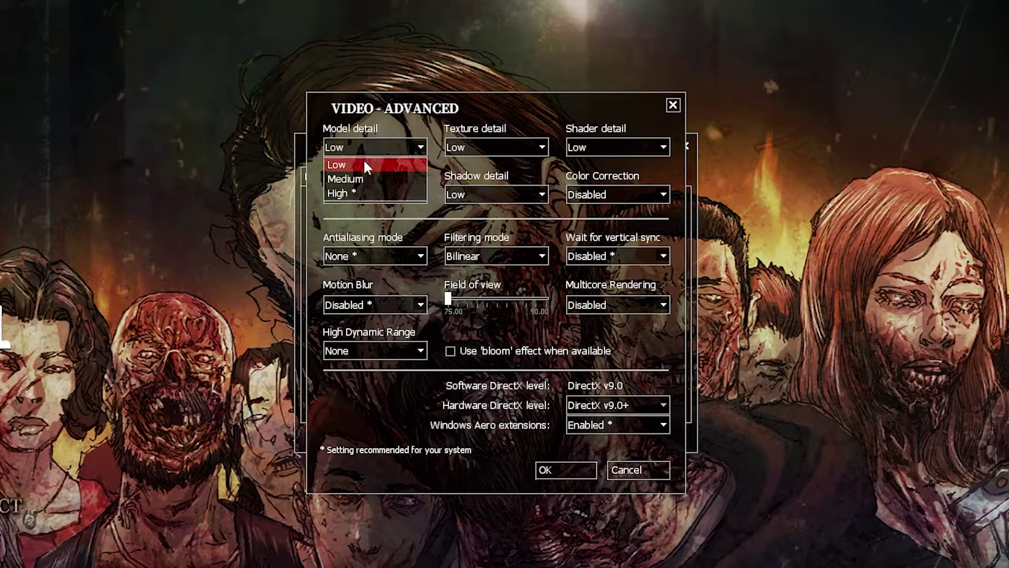
click(333, 147)
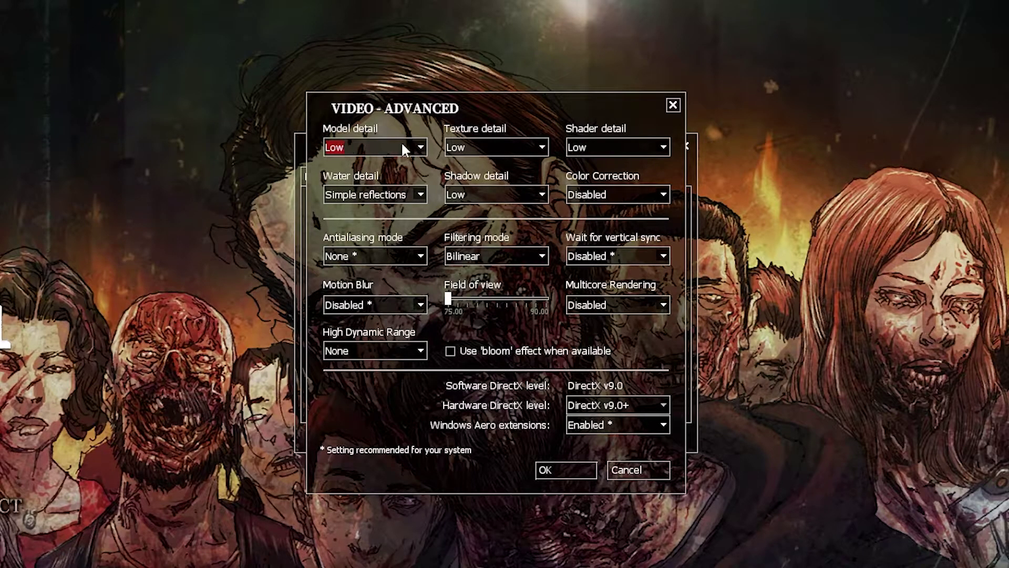
click(464, 143)
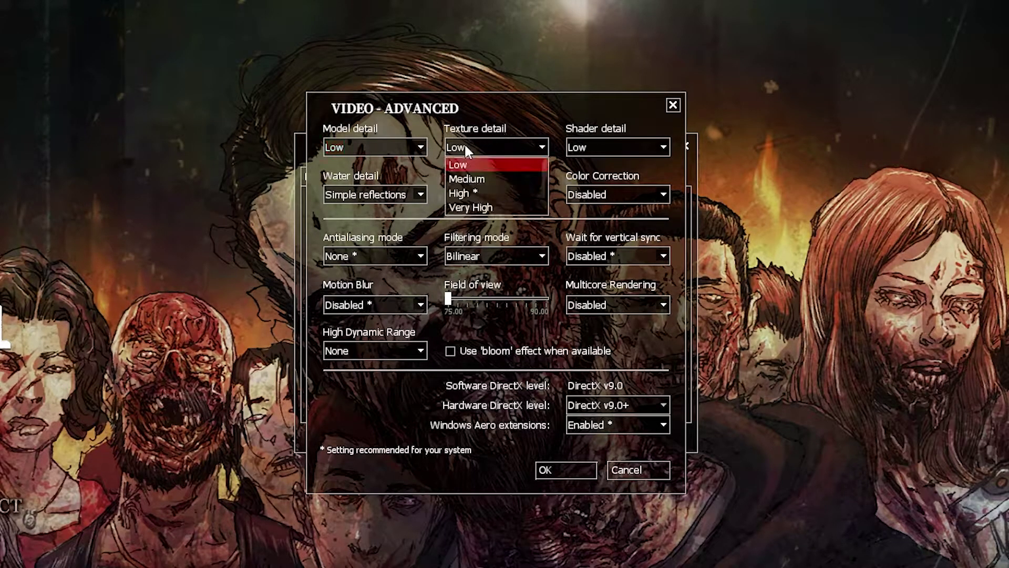
click(470, 156)
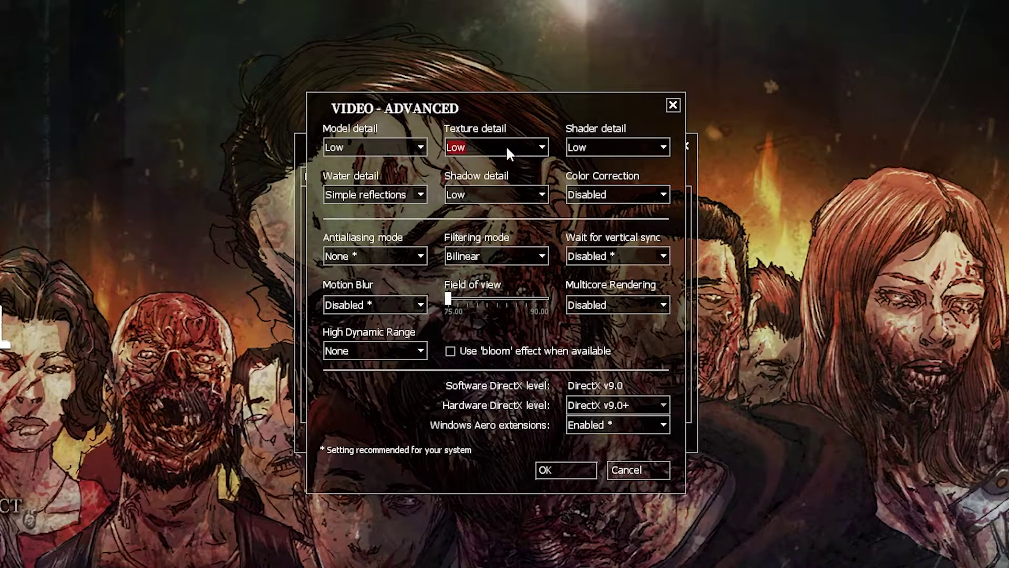
click(599, 147)
click(588, 152)
click(378, 195)
click(338, 199)
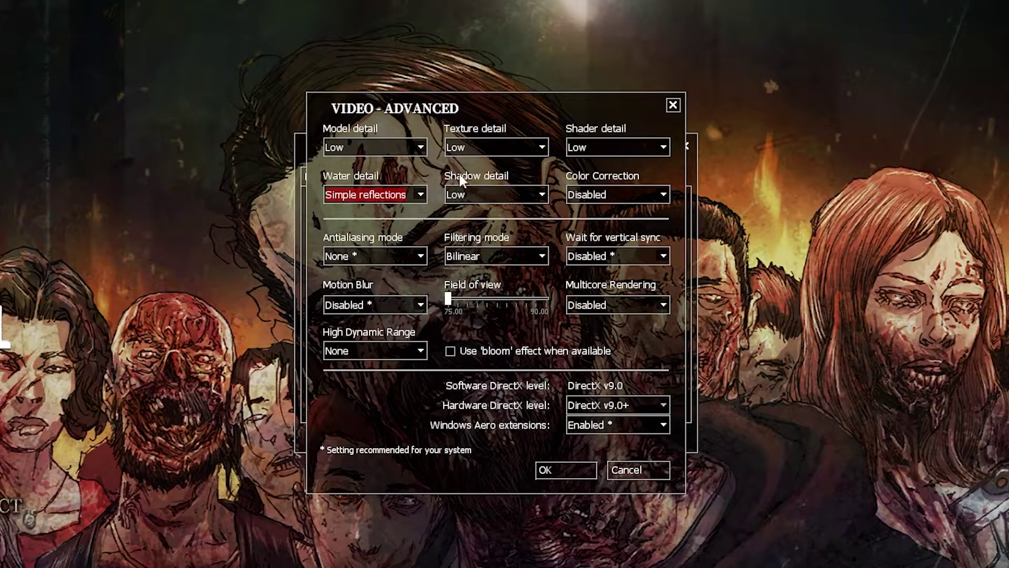
- Keep shadow detail Low, color correction Disabled, antialiasing None and Bilinear filtering
click(472, 192)
click(459, 208)
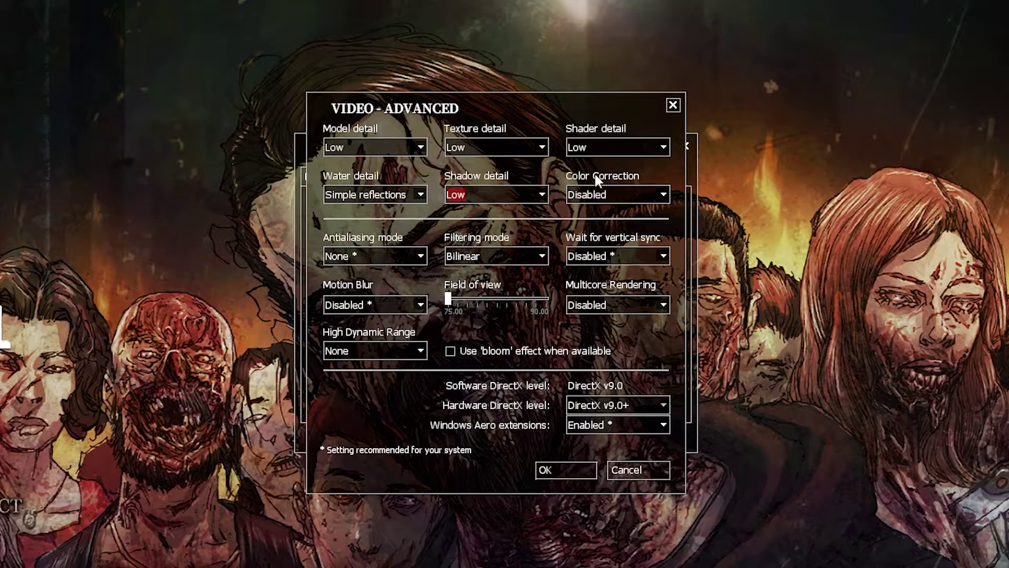
click(597, 195)
click(586, 207)
click(363, 256)
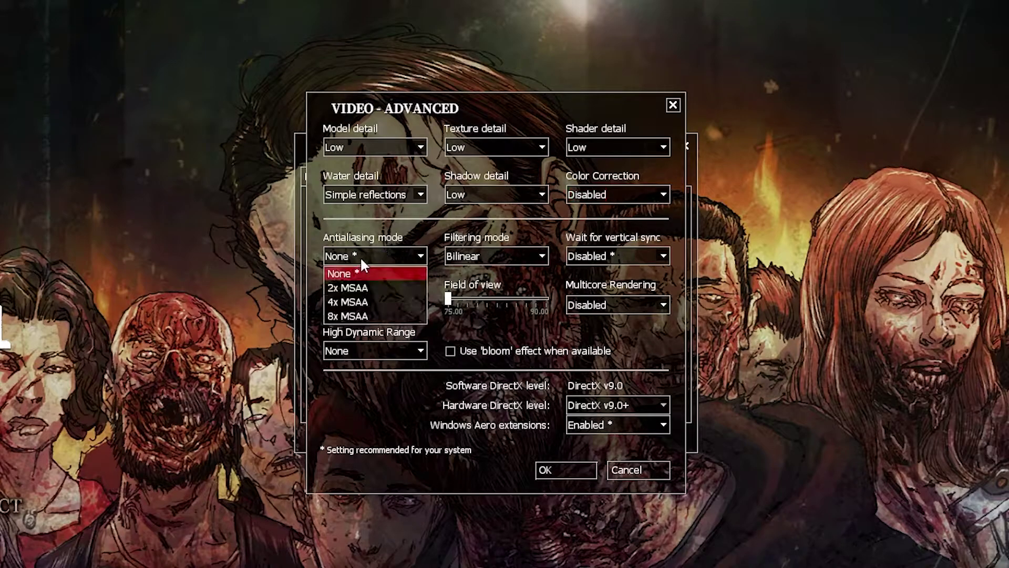
click(356, 259)
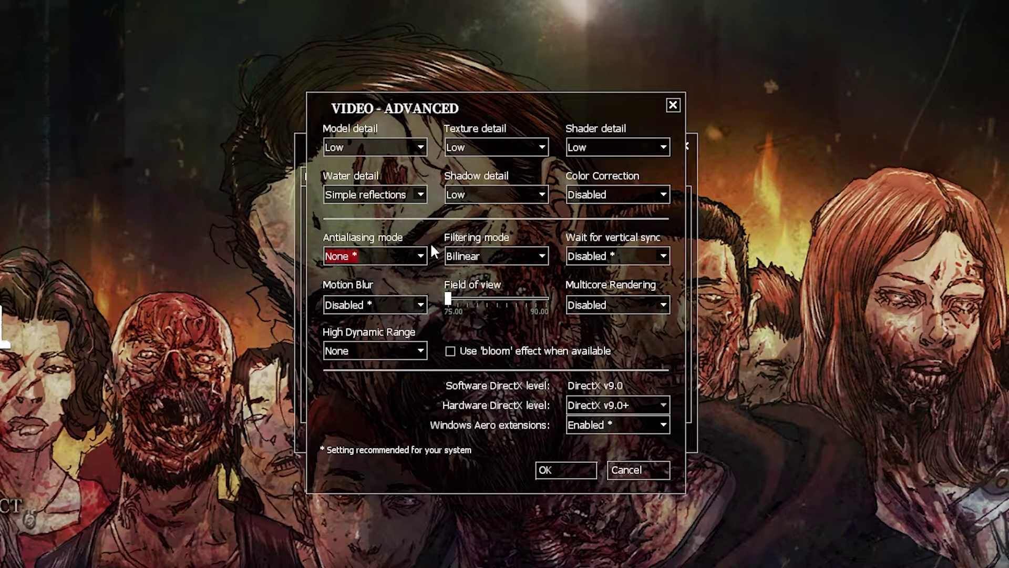
click(481, 255)
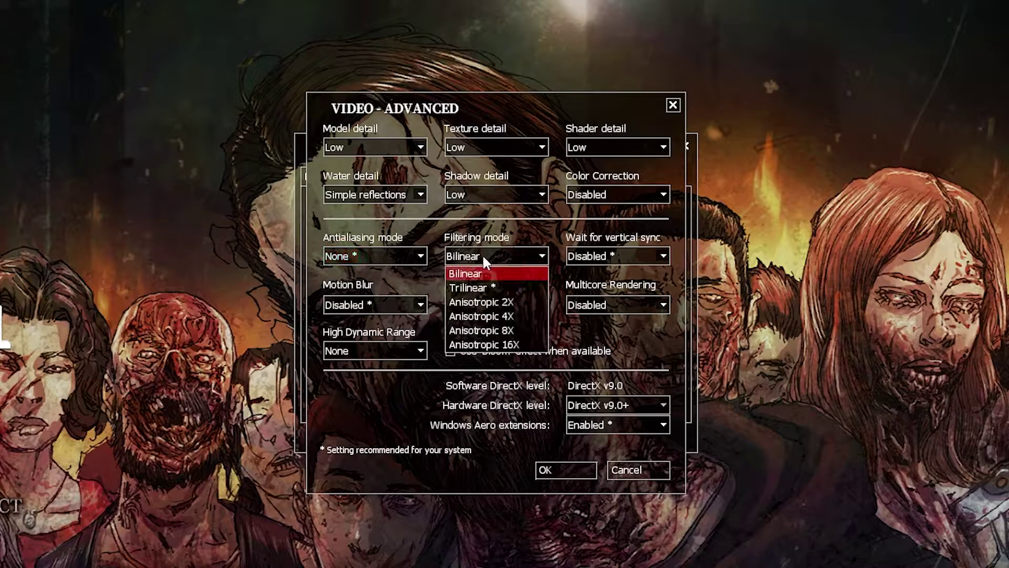
click(478, 257)
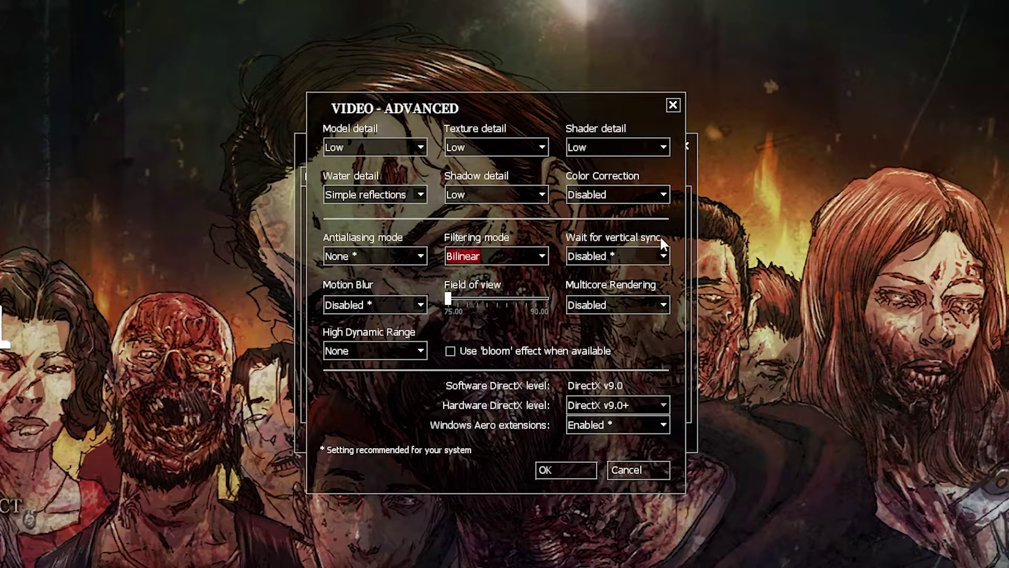
- Keep vertical sync and motion blur Disabled, with field of view at 75
click(604, 256)
click(604, 271)
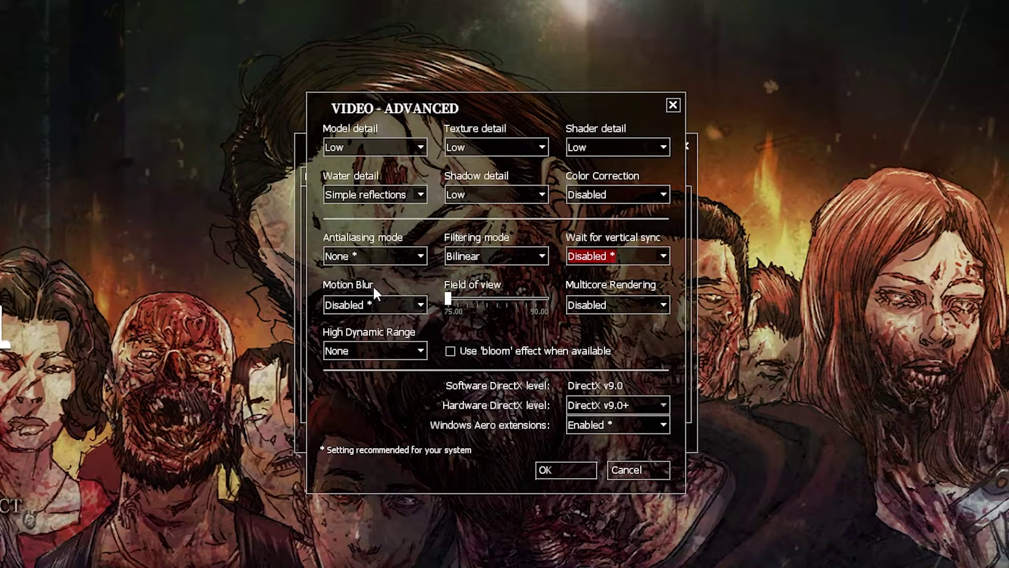
click(355, 297)
click(340, 296)
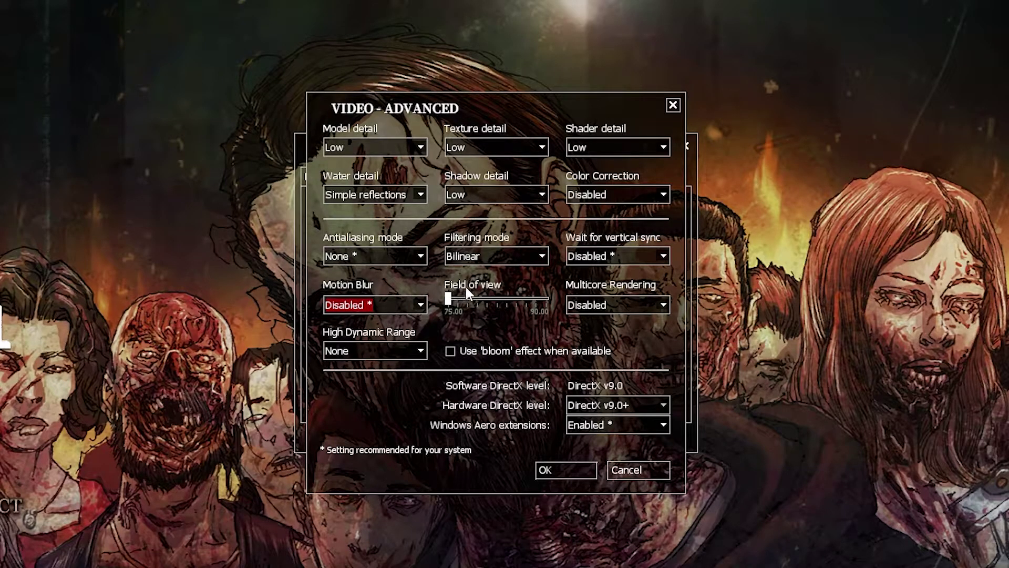
click(448, 297)
- Enable multicore rendering, keep HDR None and Aero Enabled, then accept and apply the settings
click(620, 304)
click(609, 337)
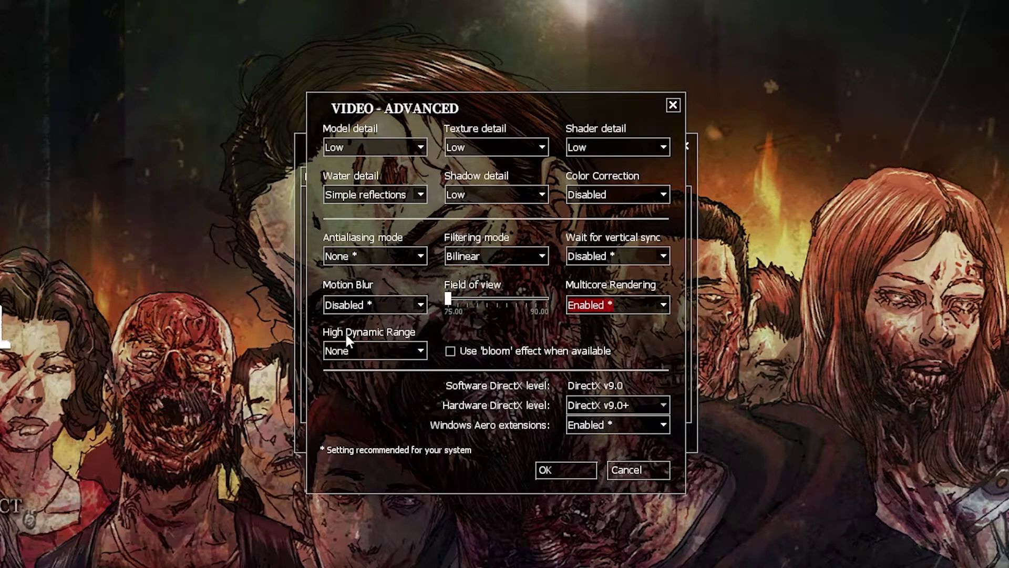
click(363, 351)
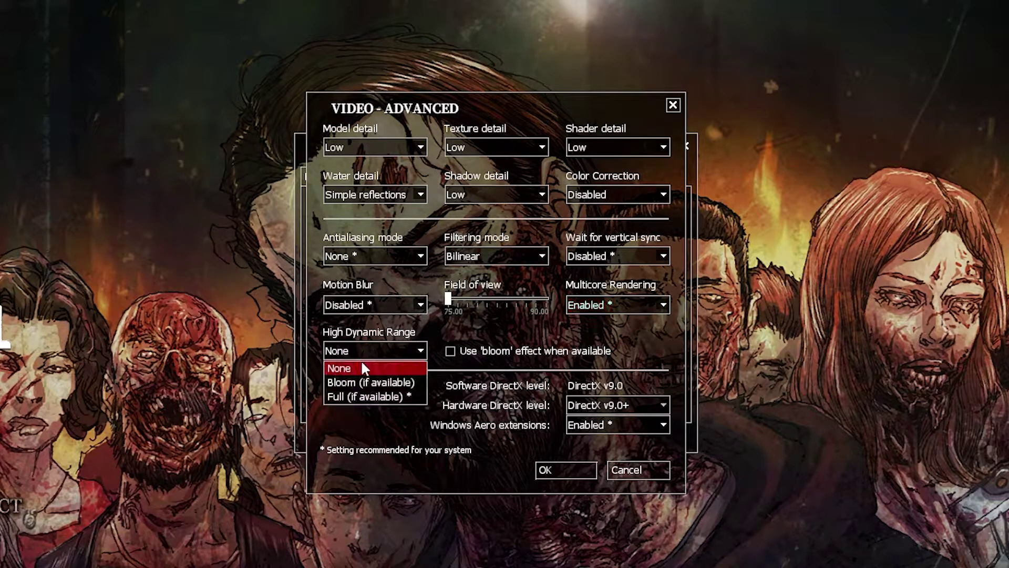
click(359, 363)
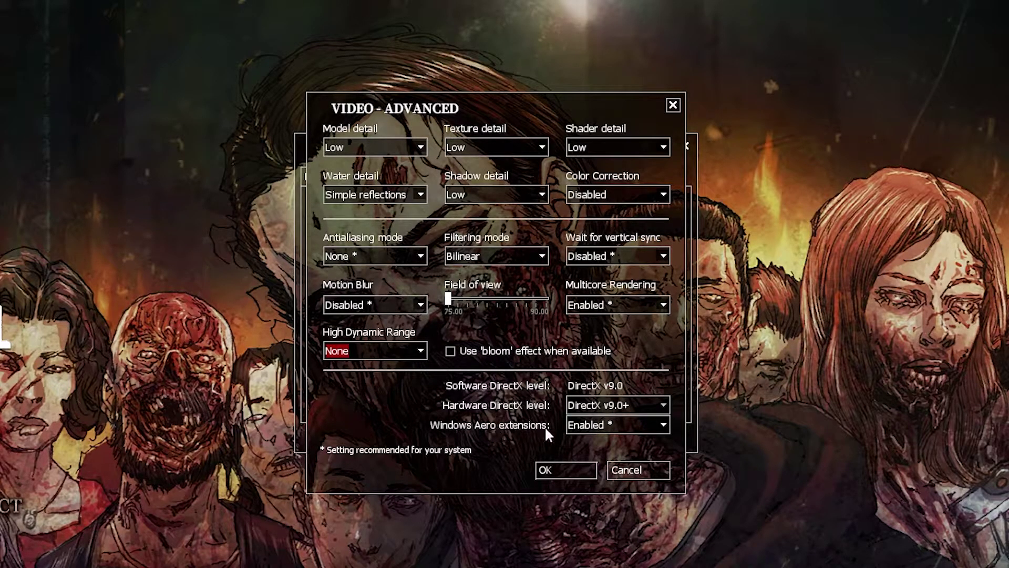
click(589, 425)
click(567, 427)
click(558, 469)
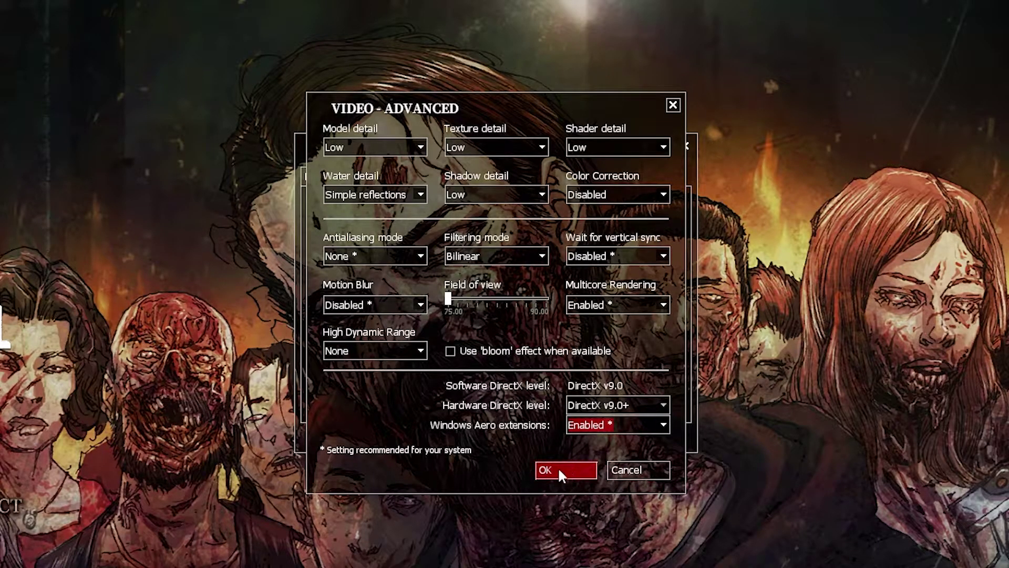
click(650, 434)
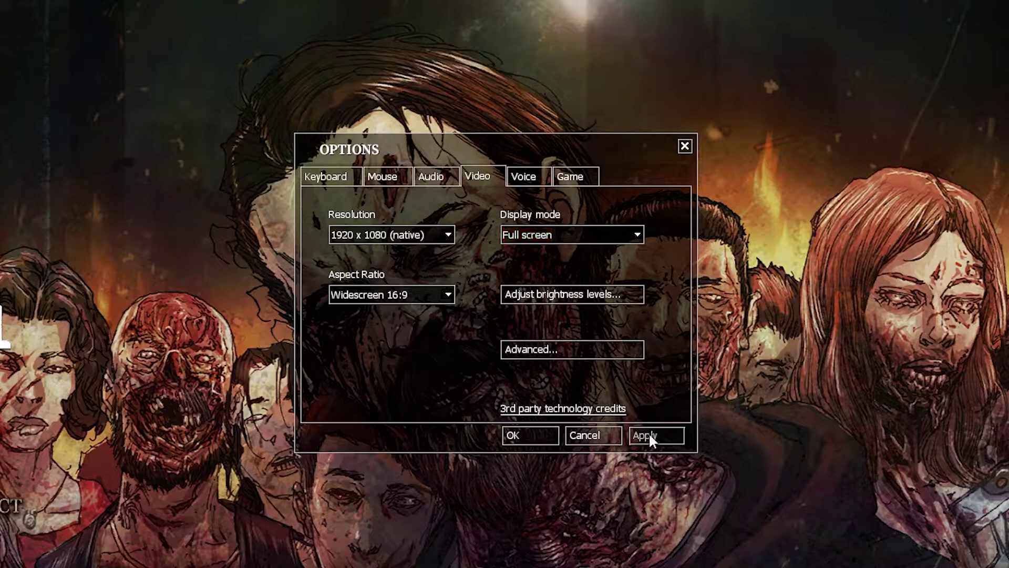
- Confirm the options and quit the game, then open its install folder from Steam's Local Files properties
click(527, 439)
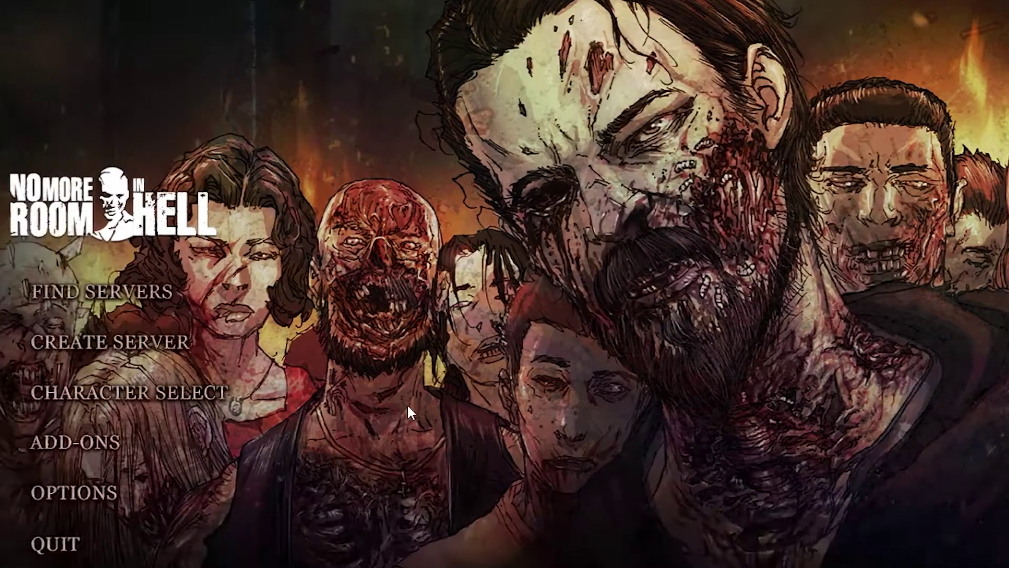
click(111, 510)
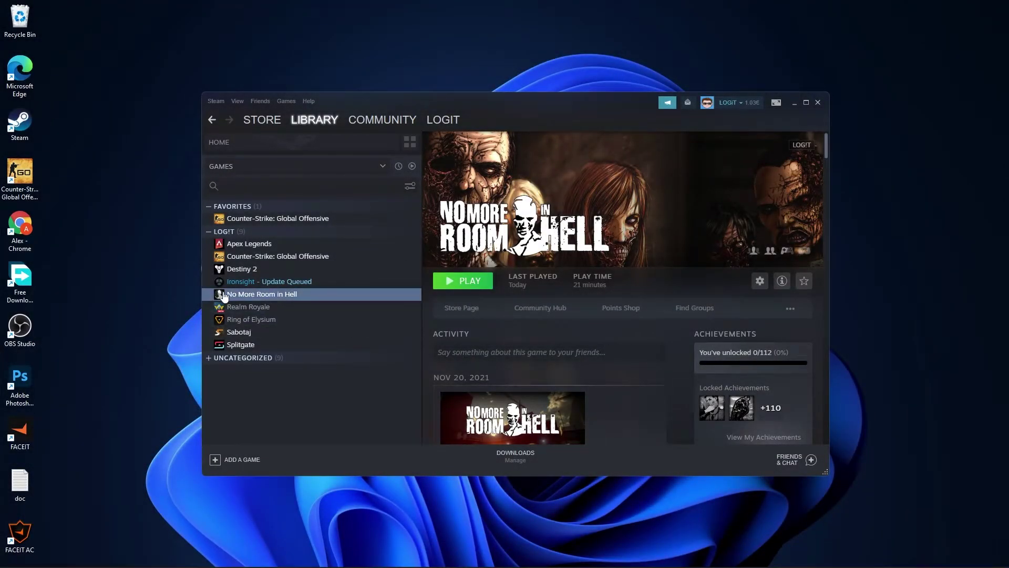
right_click(253, 290)
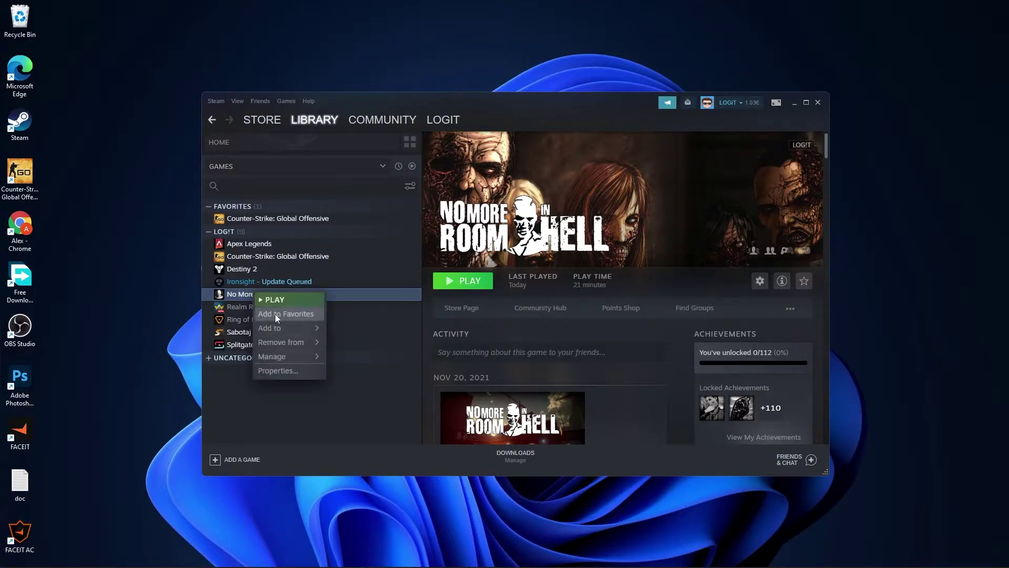
click(277, 370)
click(325, 209)
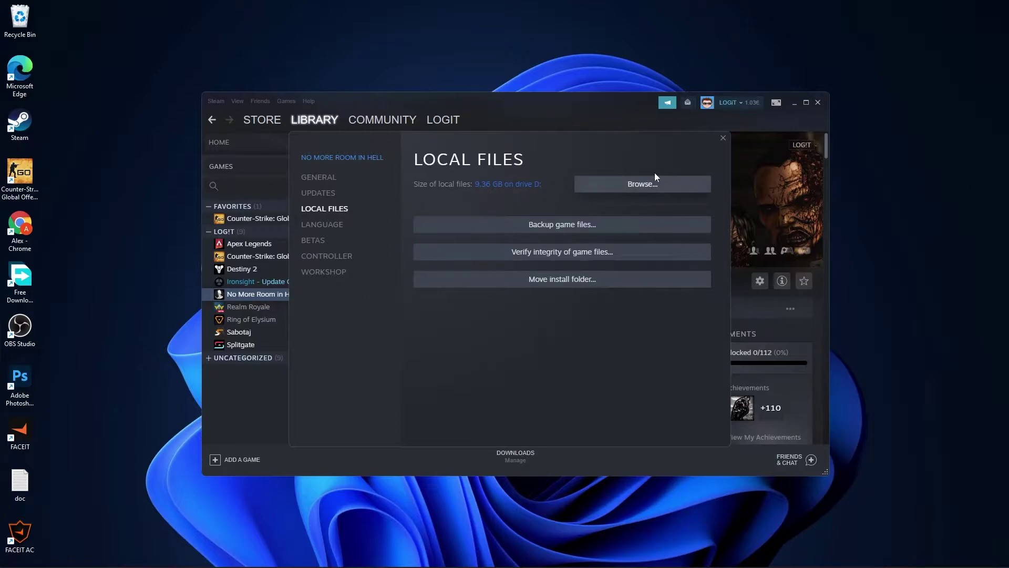
click(642, 186)
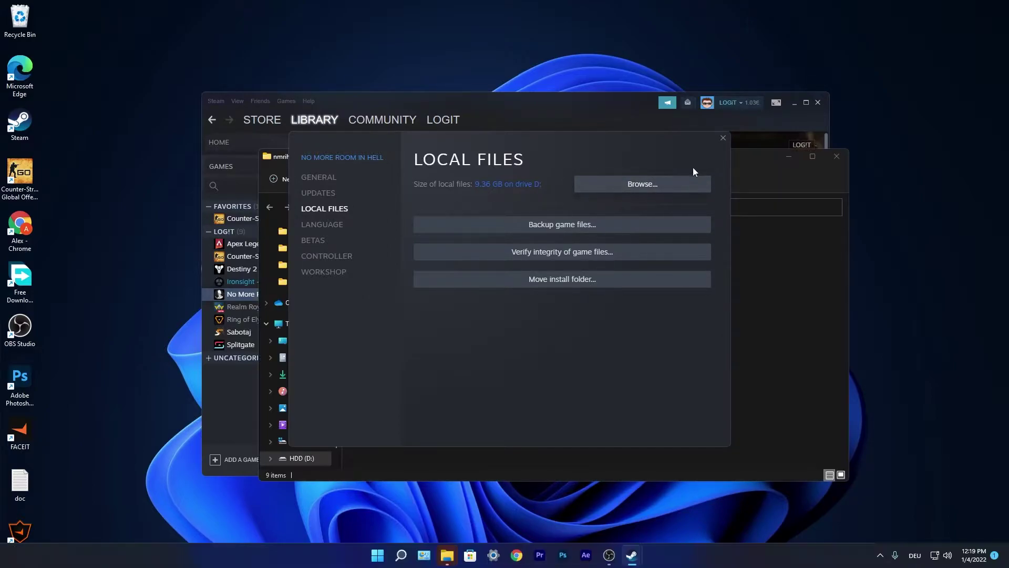
click(723, 138)
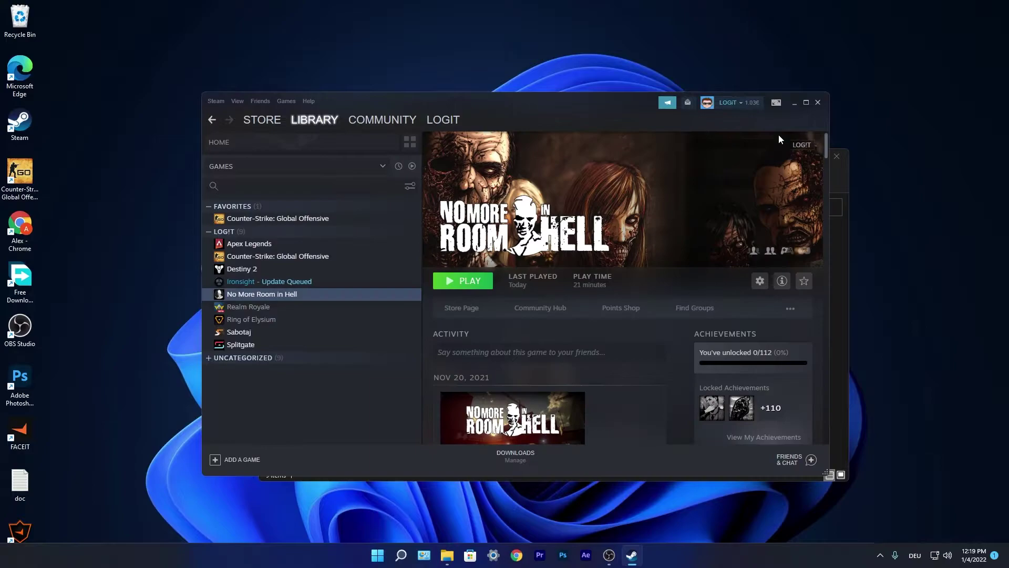
- Disable fullscreen optimizations in the Compatibility properties of nmrih.exe
click(794, 103)
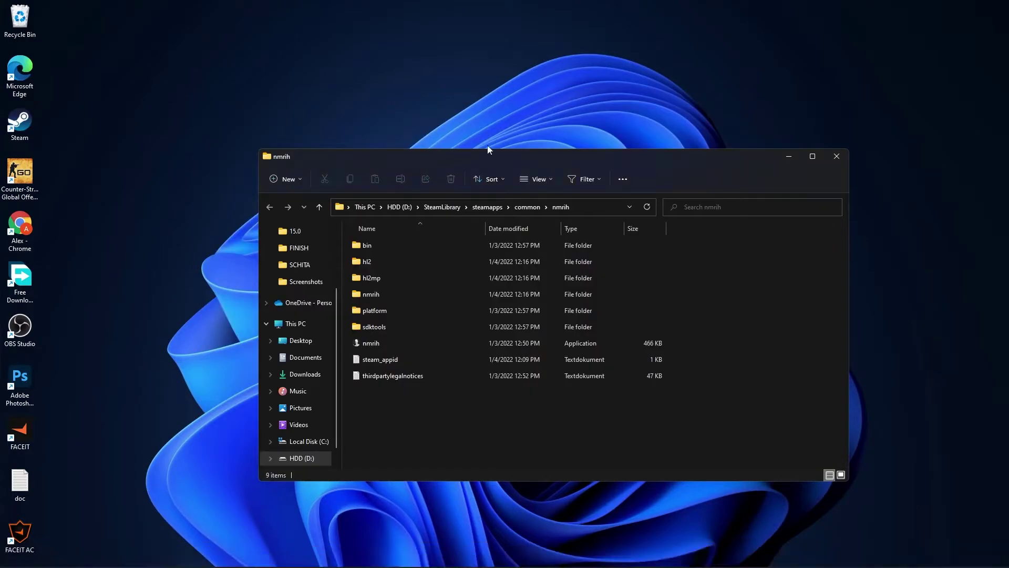
click(367, 343)
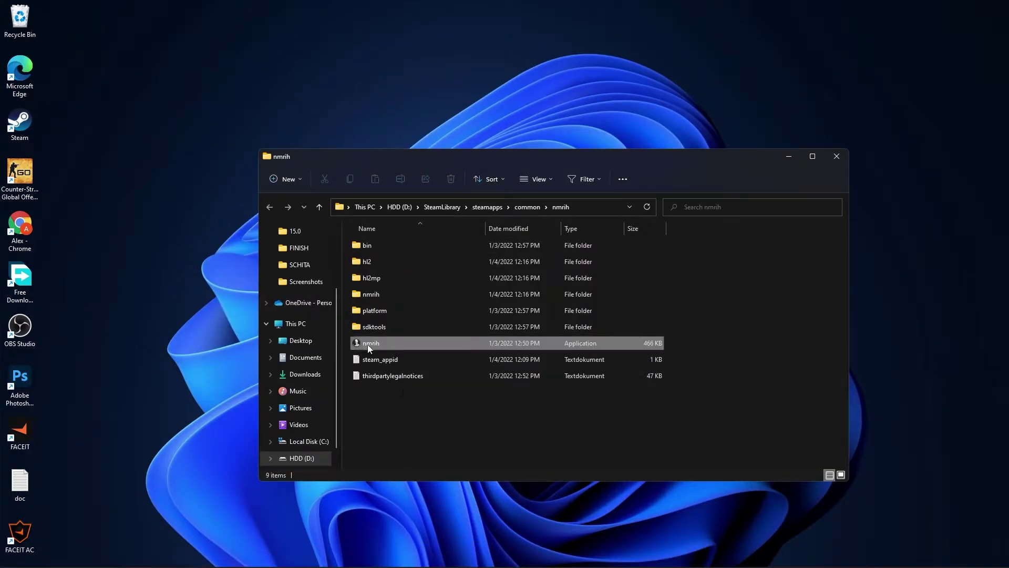
right_click(378, 341)
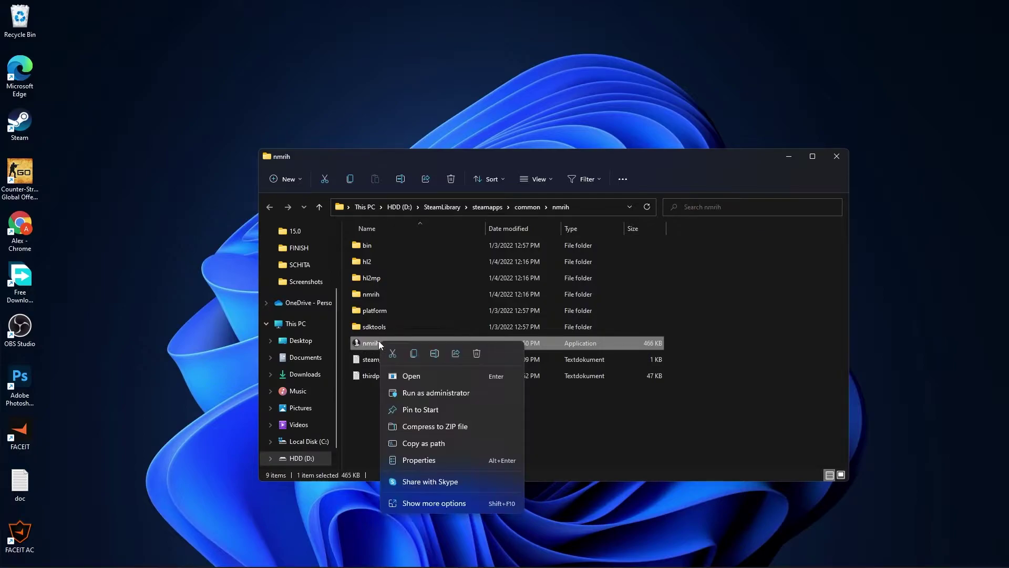
click(448, 506)
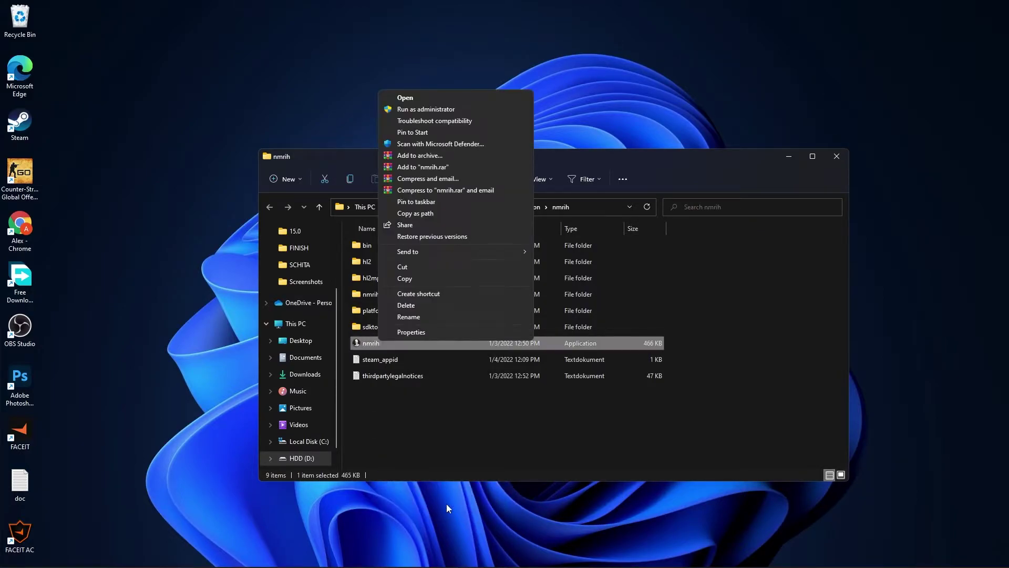
click(415, 334)
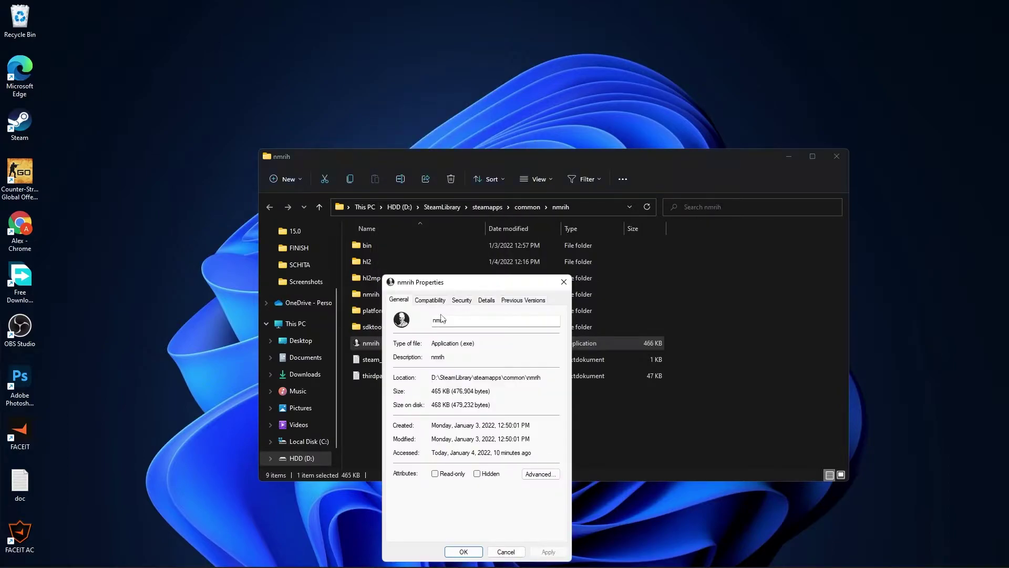
click(430, 299)
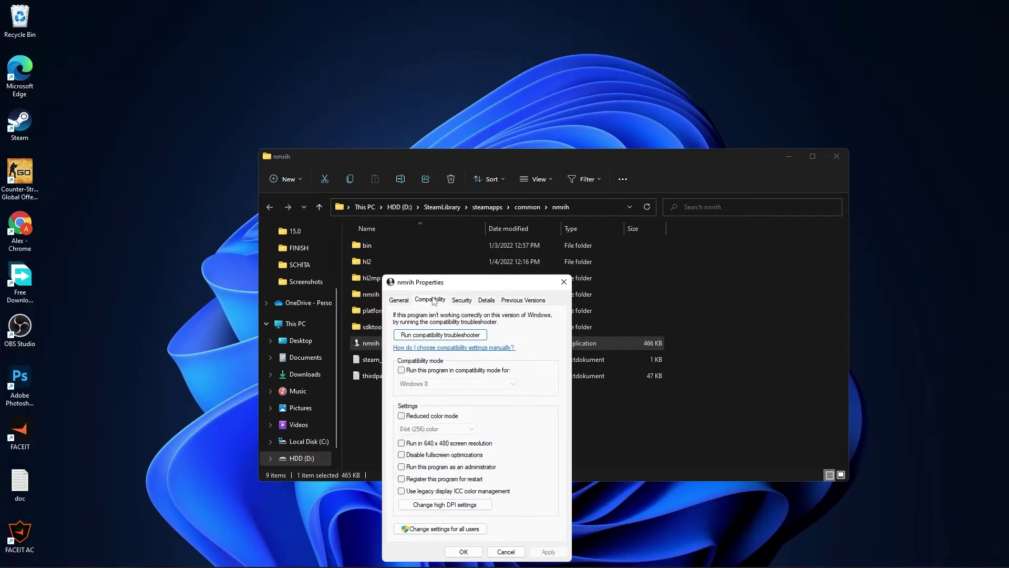
click(402, 455)
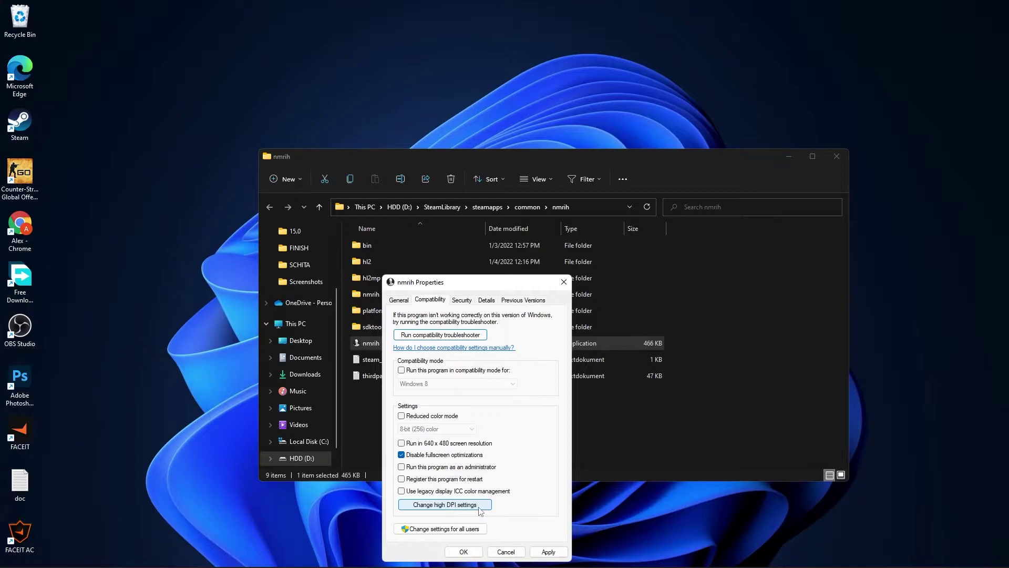
- Override high DPI scaling to be performed by Application, then apply and save
click(442, 505)
click(432, 484)
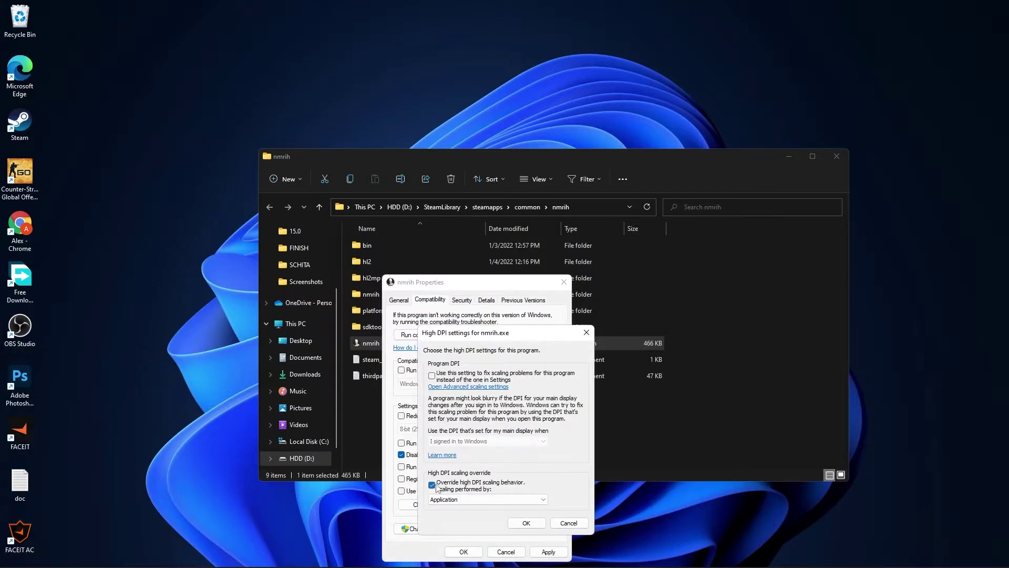
click(526, 522)
click(547, 550)
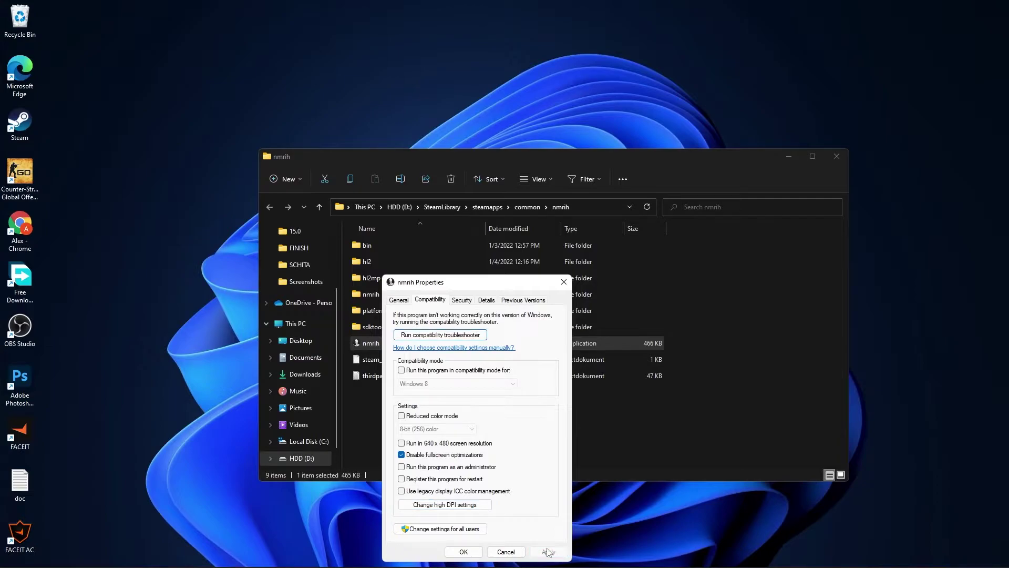
click(464, 551)
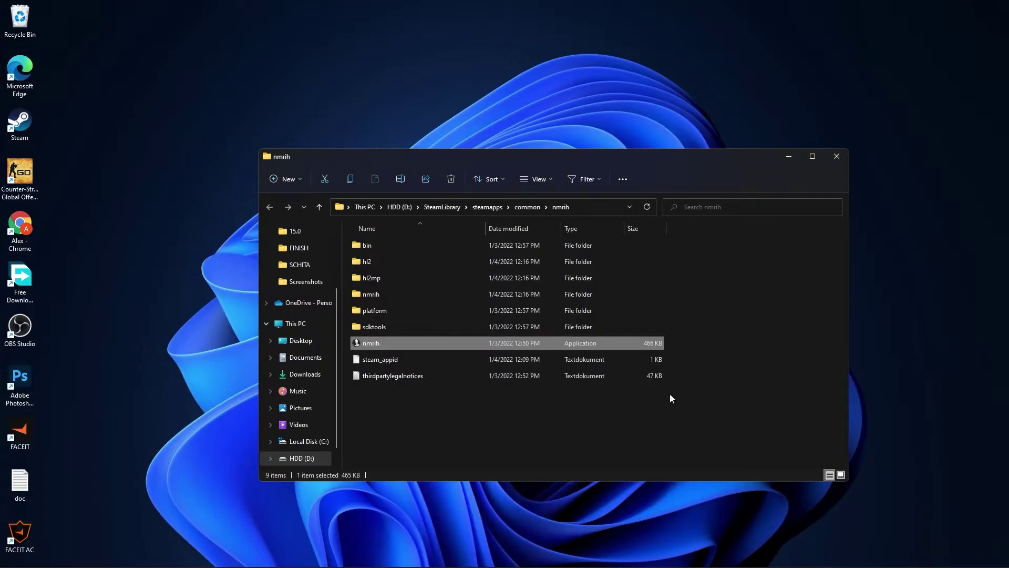
- Close the game folder, open Windows Settings, and keep the display refresh rate at 74.97 Hz
click(837, 157)
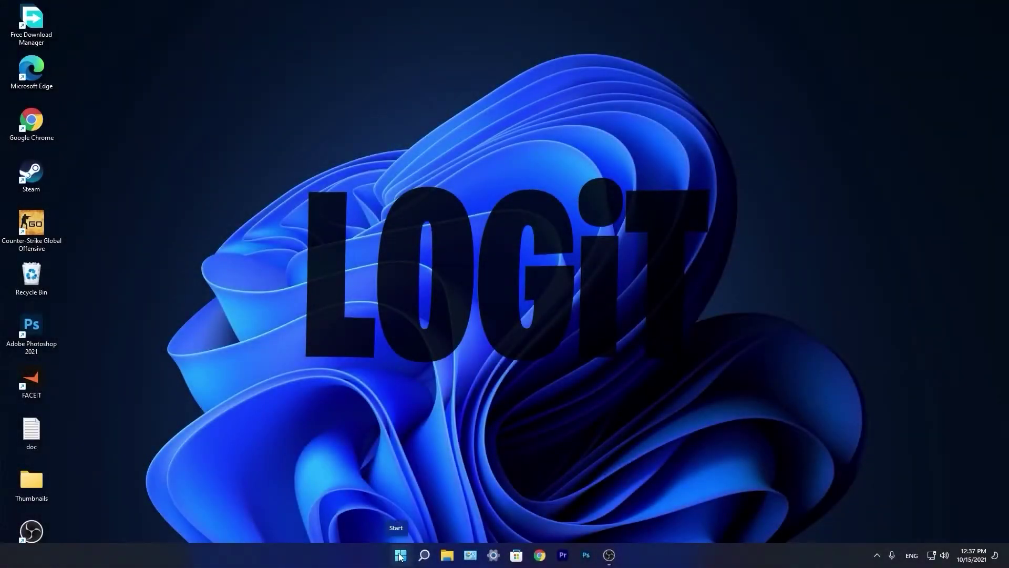
click(399, 555)
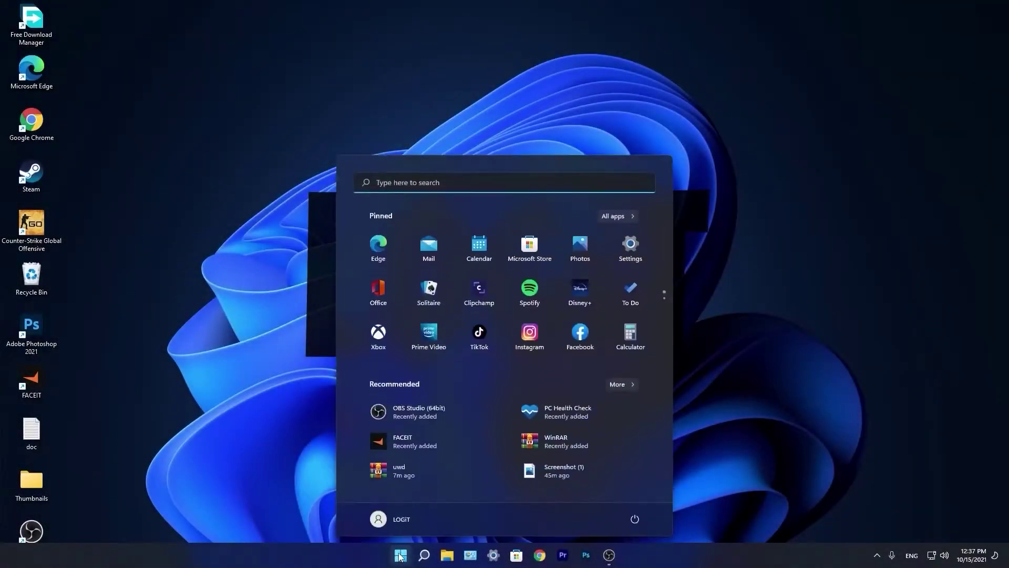
click(632, 255)
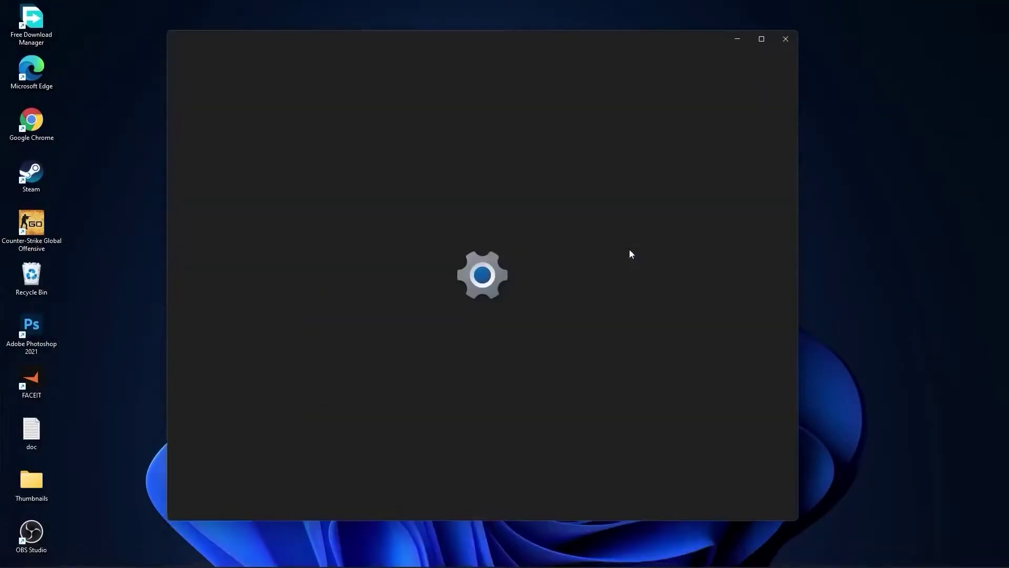
click(247, 355)
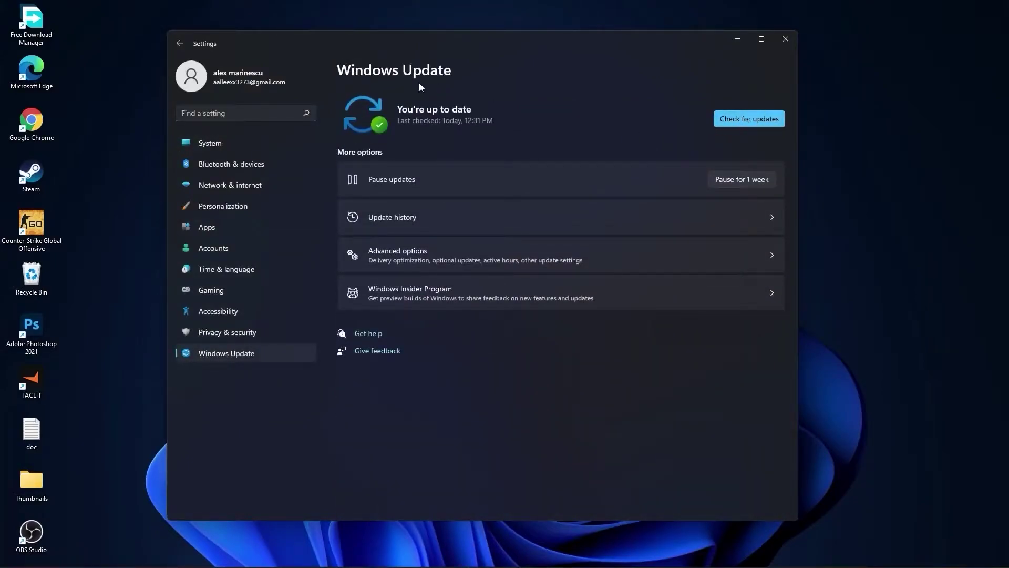
click(199, 143)
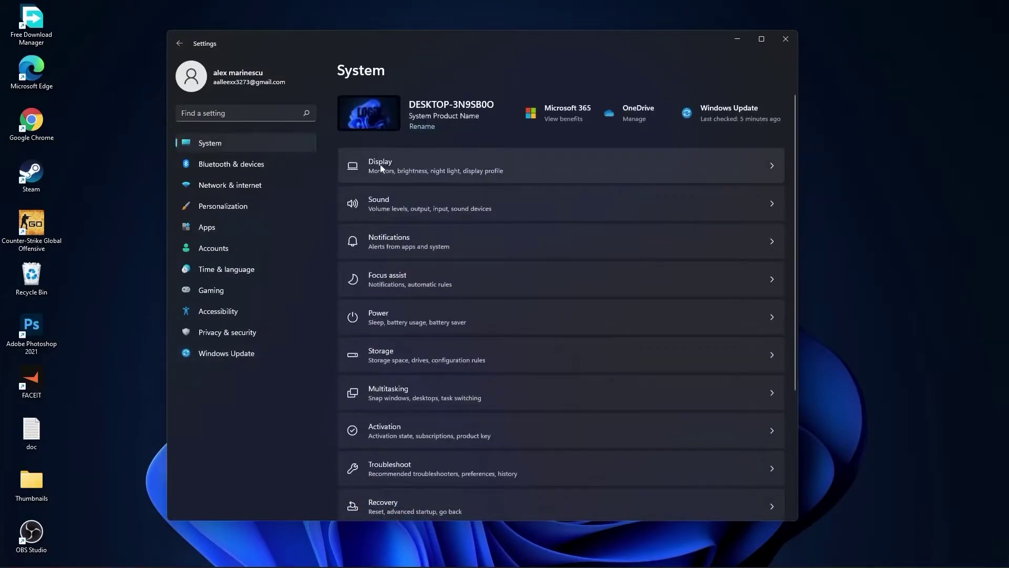
click(381, 168)
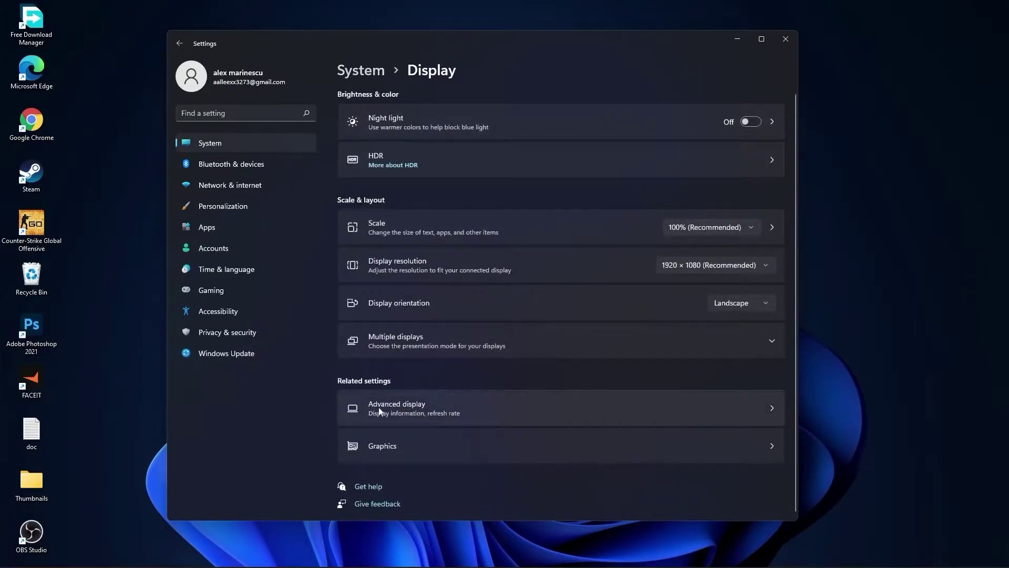
click(398, 408)
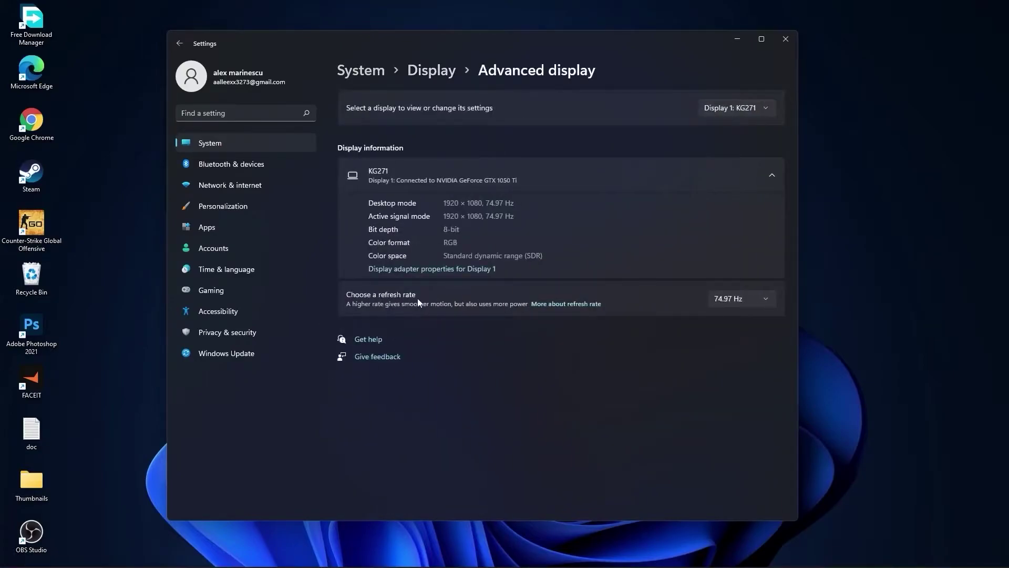
click(743, 297)
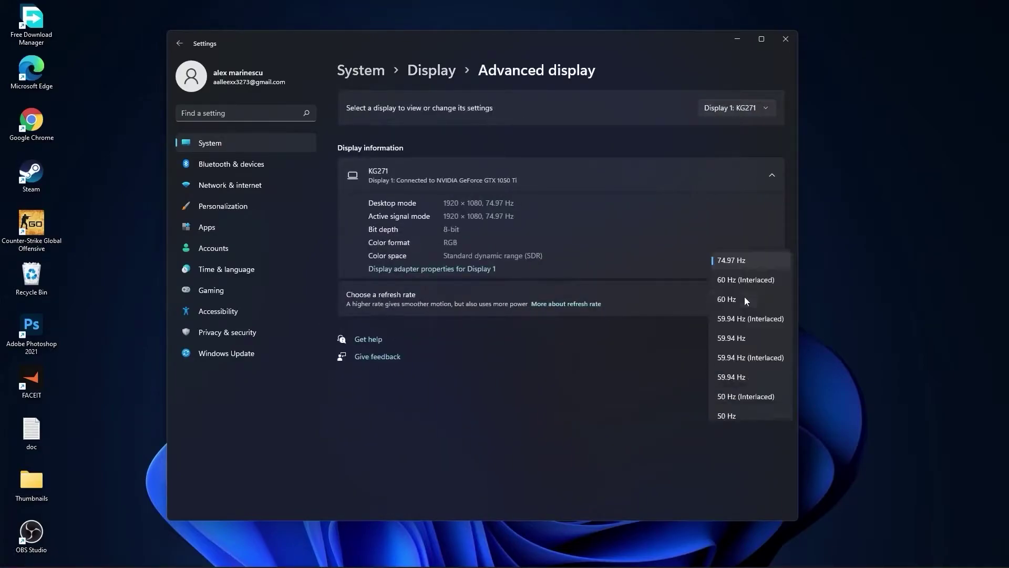
click(727, 259)
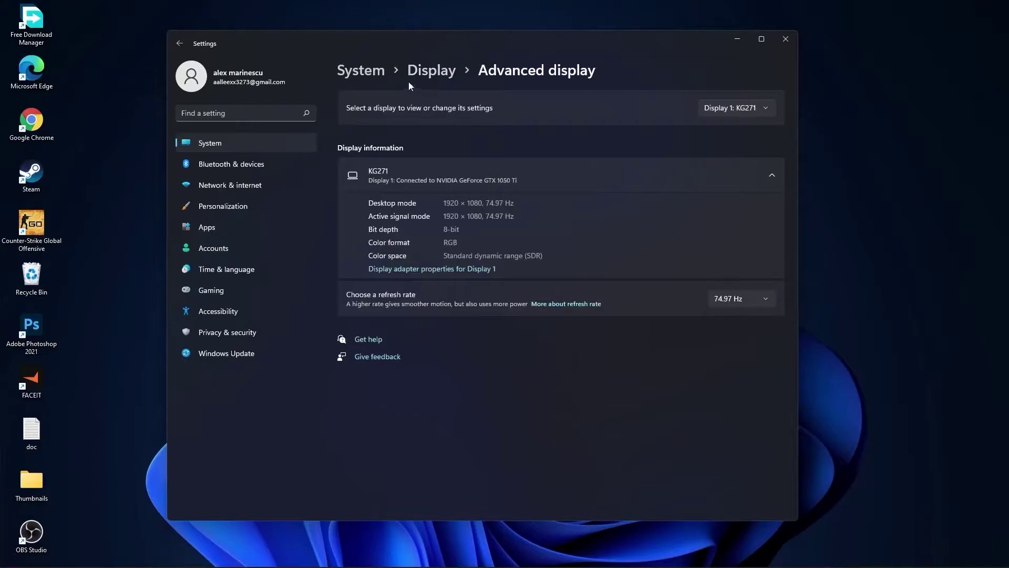
click(354, 73)
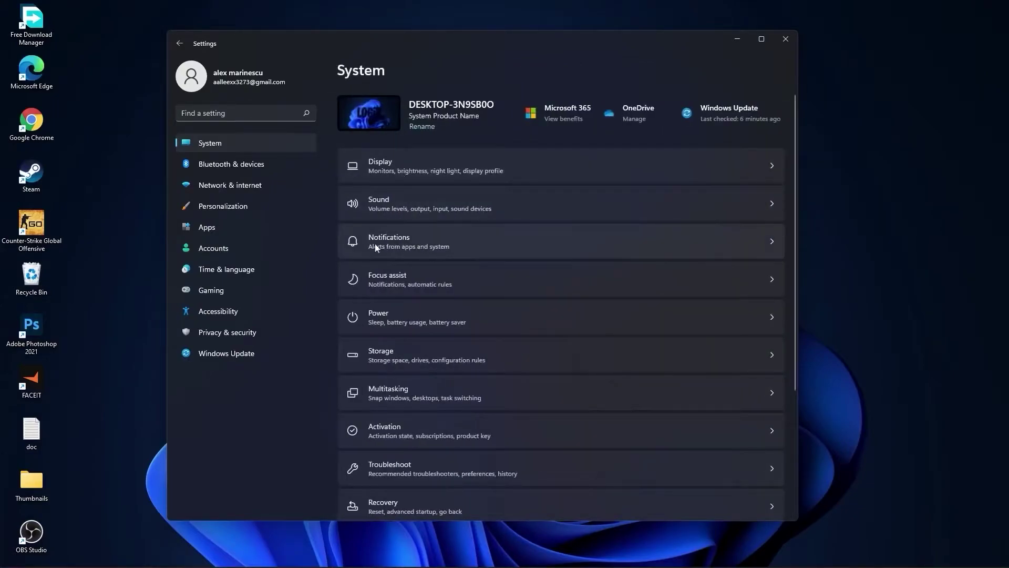
- Check that notifications are off and Focus assist is set to Off
click(393, 242)
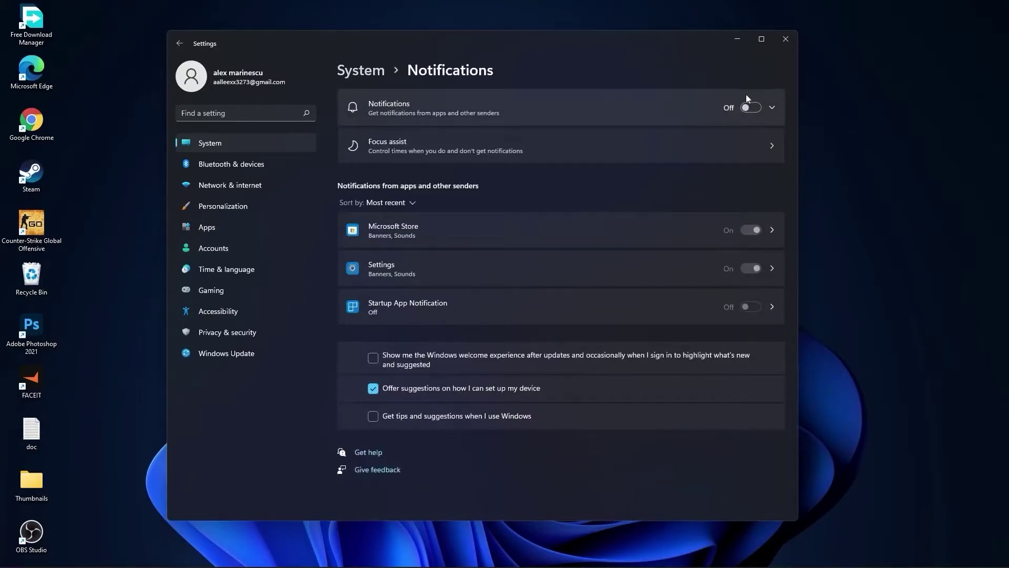
click(365, 76)
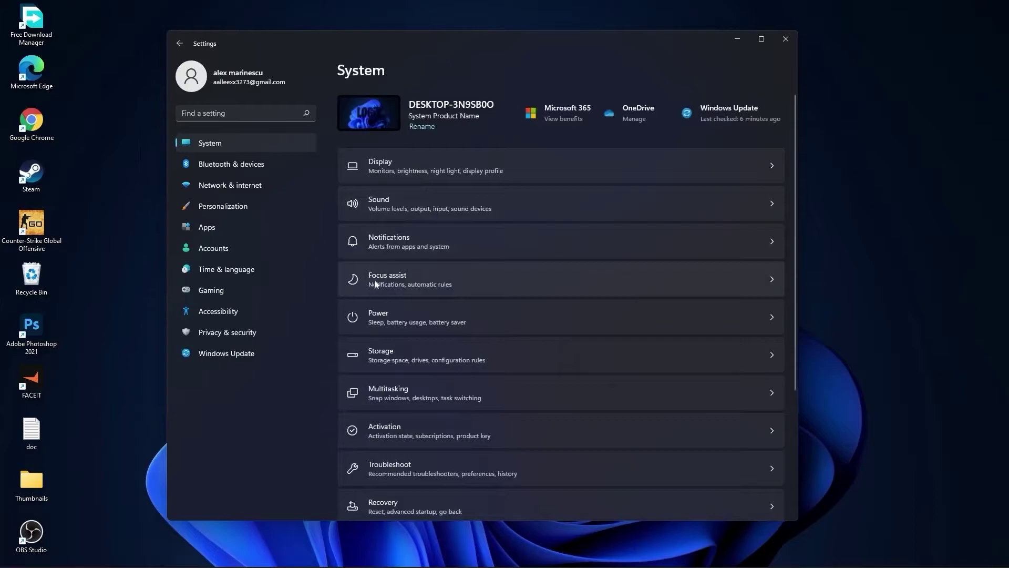
click(386, 278)
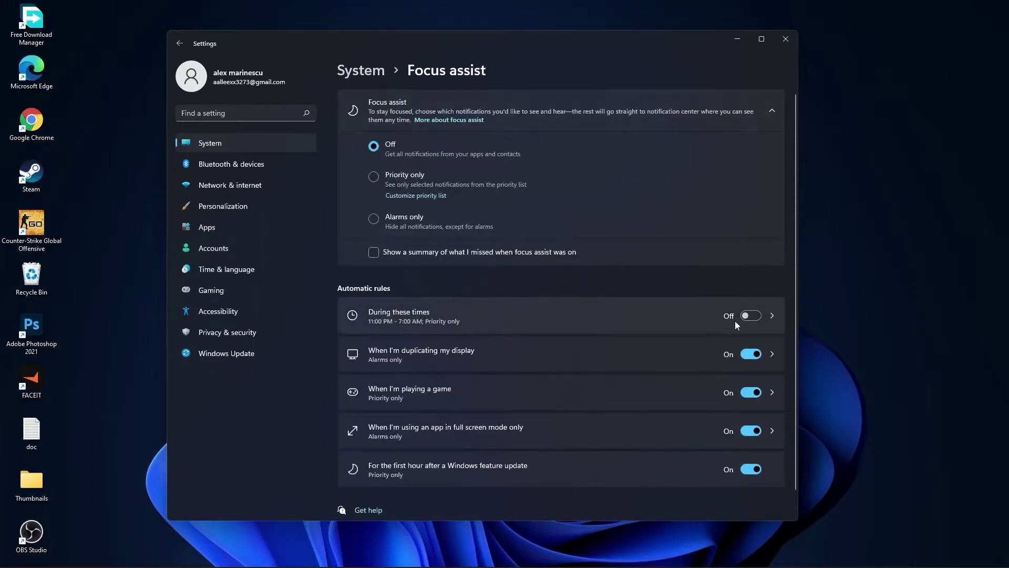
click(360, 71)
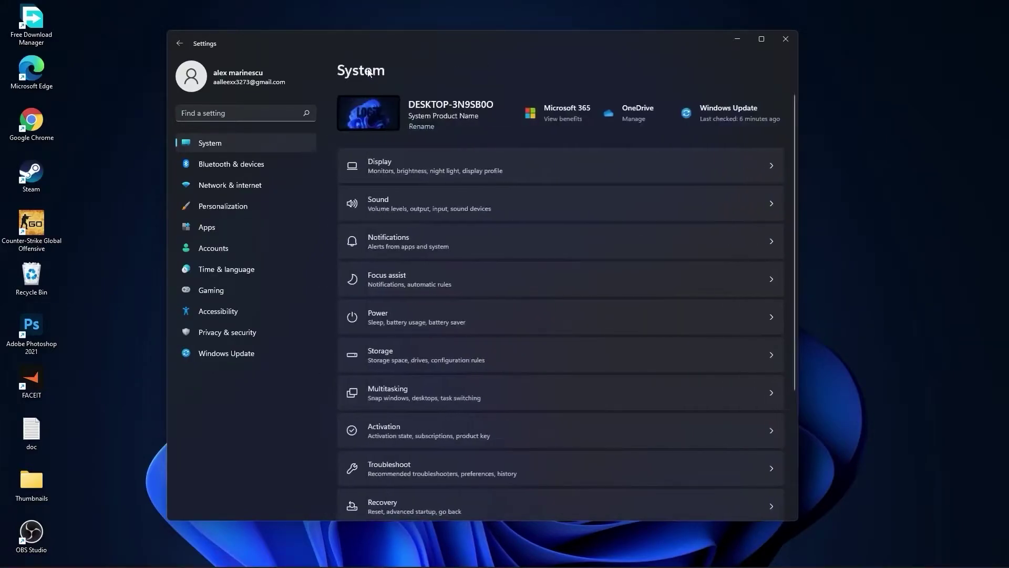
- Set the power mode to Best performance
click(390, 319)
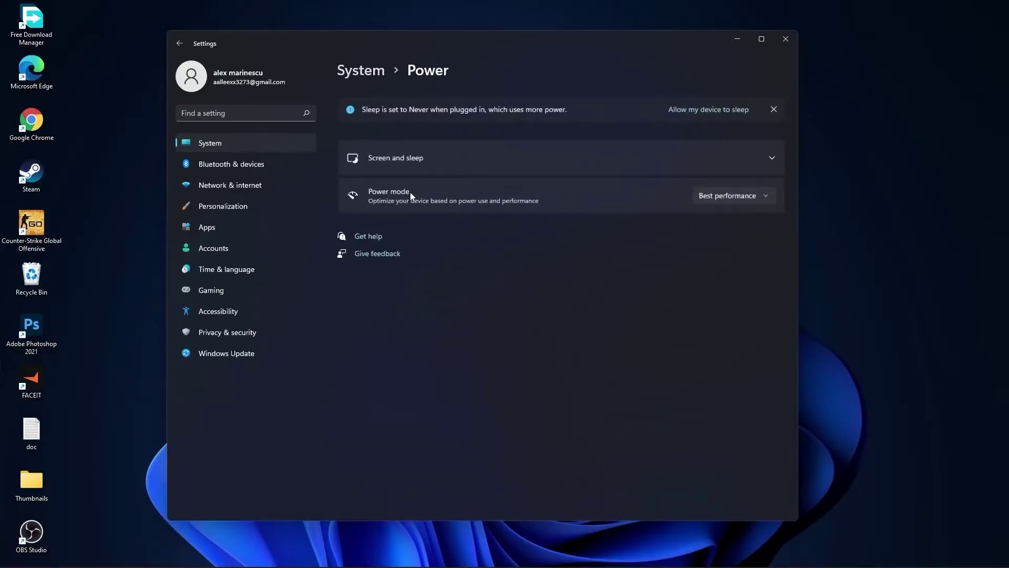
click(699, 196)
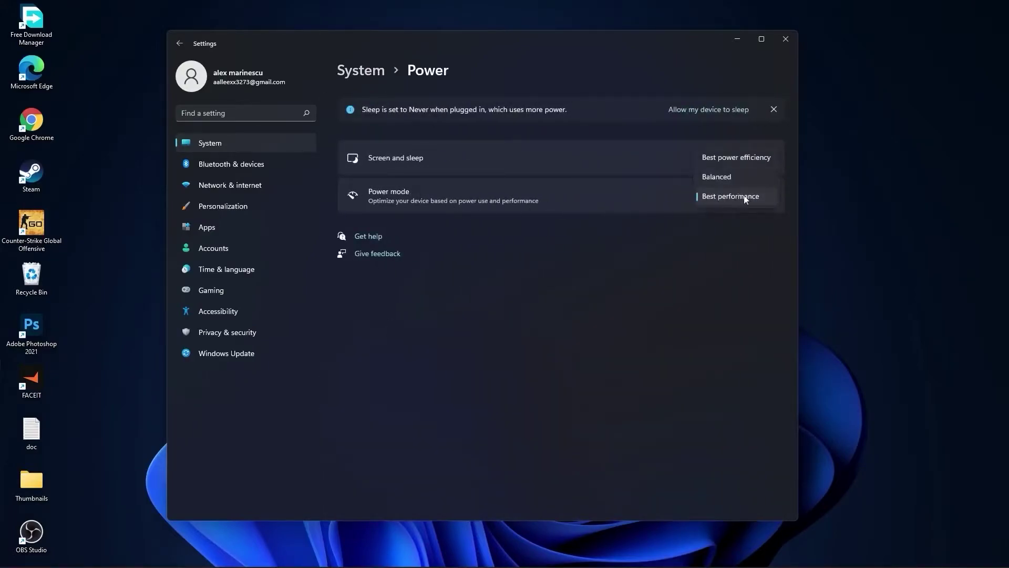
click(730, 196)
click(360, 71)
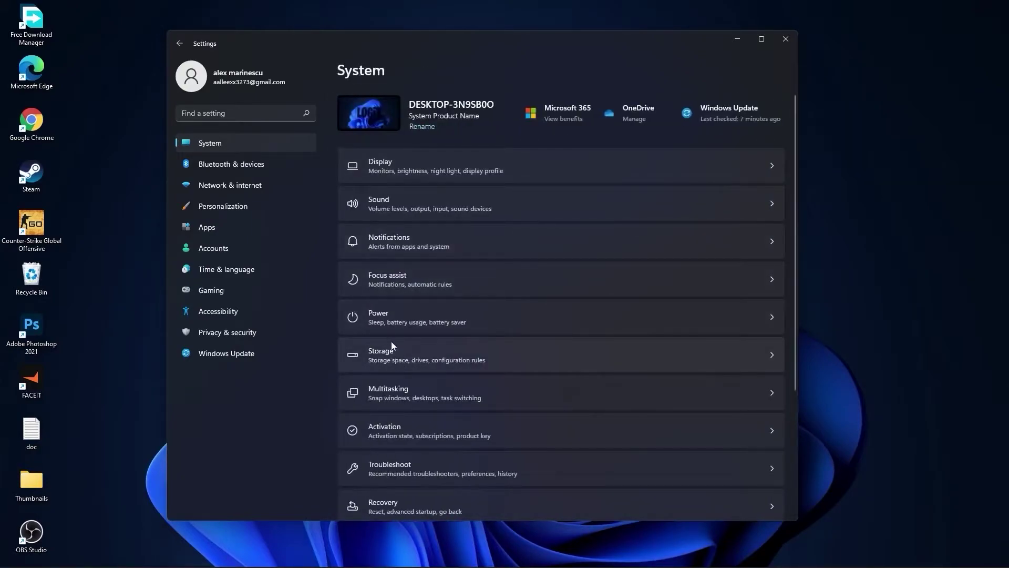
- Clean up Downloads and previous Windows installations, 45.3 GB, from Storage cleanup recommendations
click(389, 353)
scroll(389, 354, down, 2)
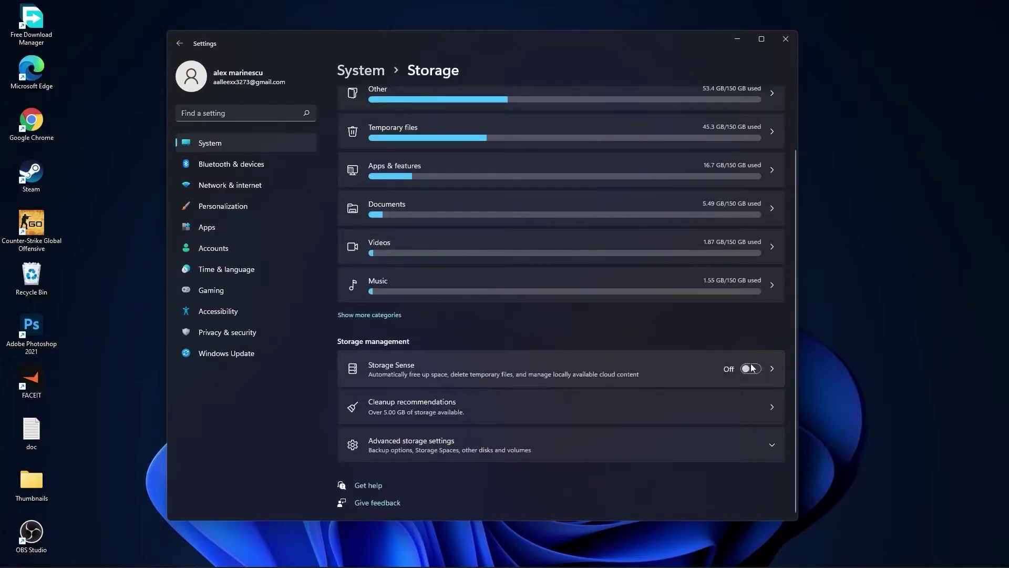
click(410, 403)
click(376, 150)
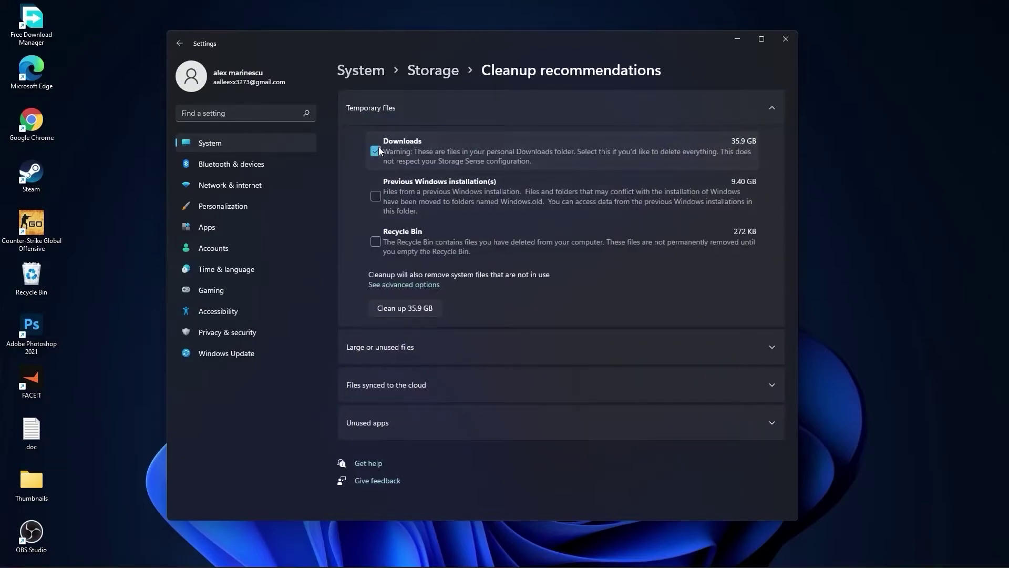
click(375, 196)
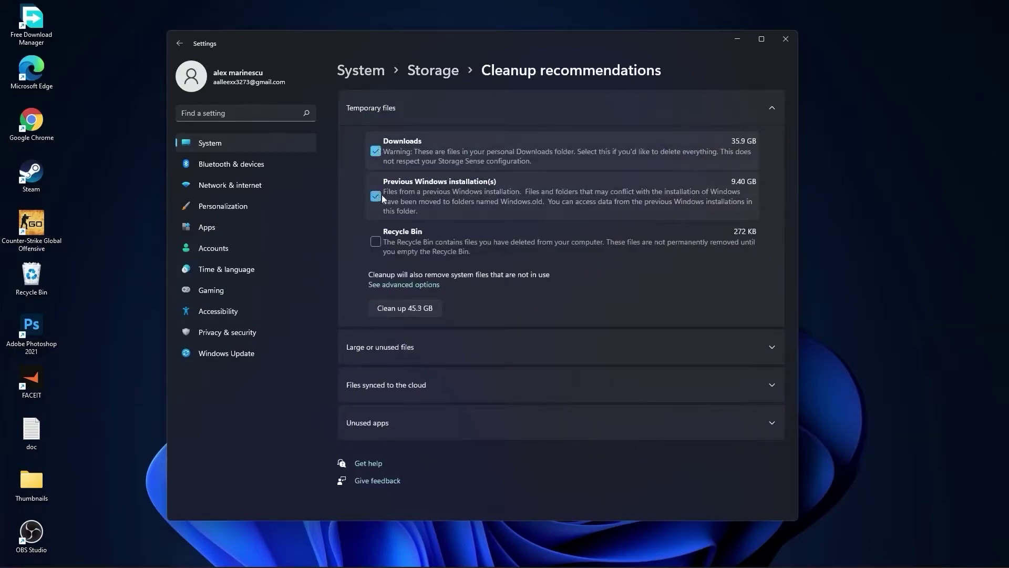
click(405, 309)
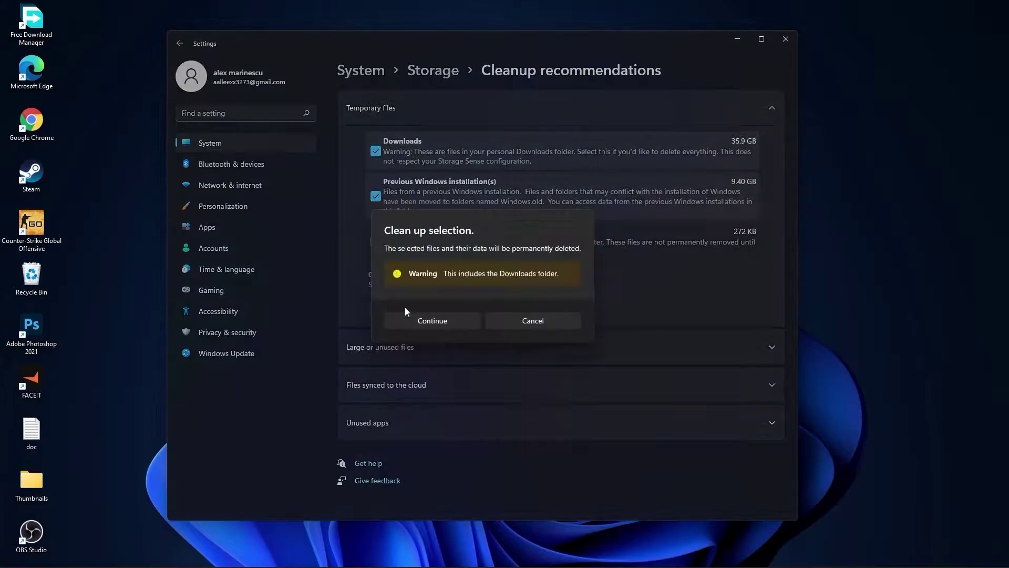
click(440, 321)
- Check that Multitasking and Remote Desktop are off, then view Clipboard settings with history off
click(363, 68)
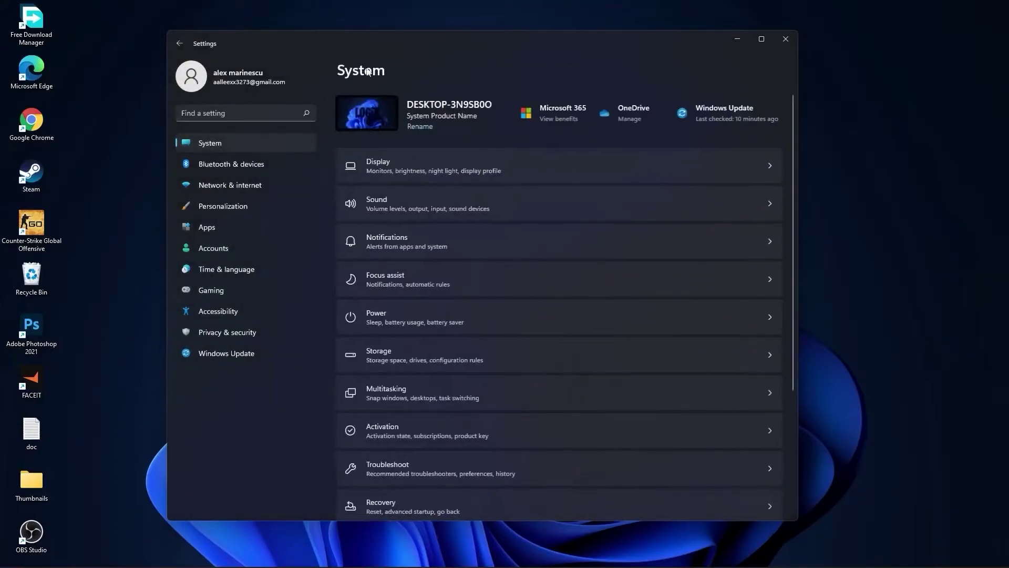
click(403, 390)
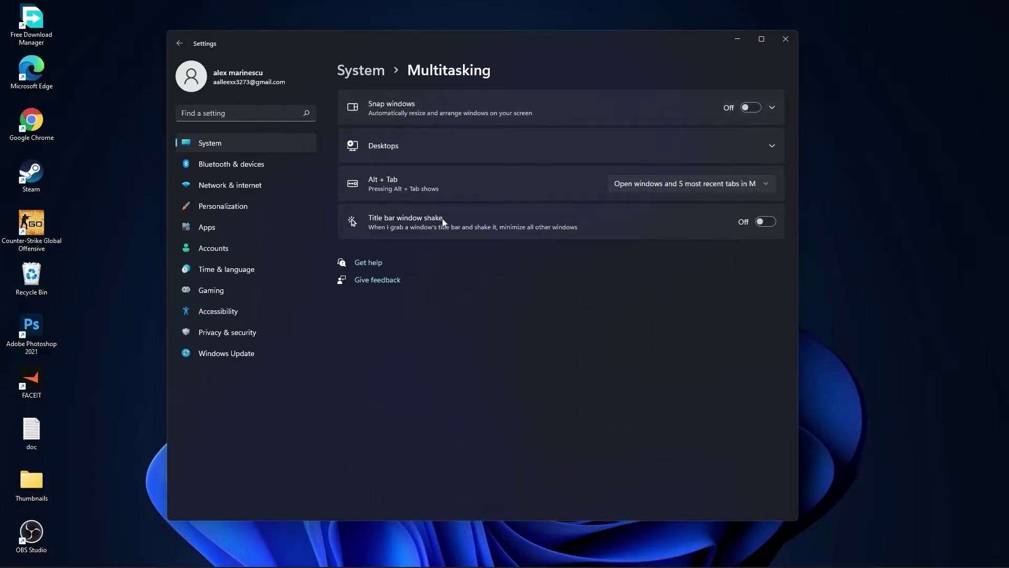
click(363, 74)
scroll(547, 357, down, 5)
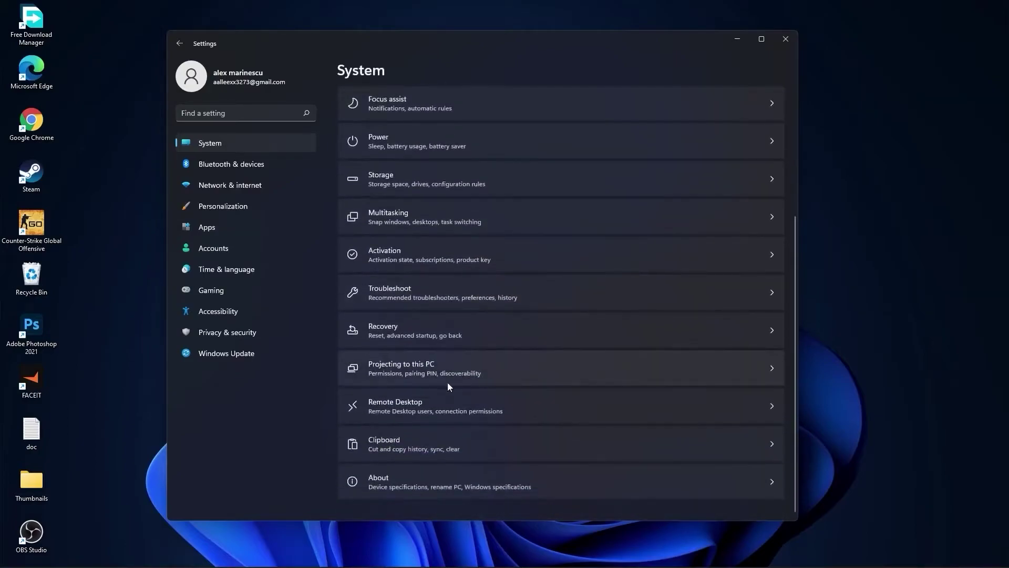
click(408, 405)
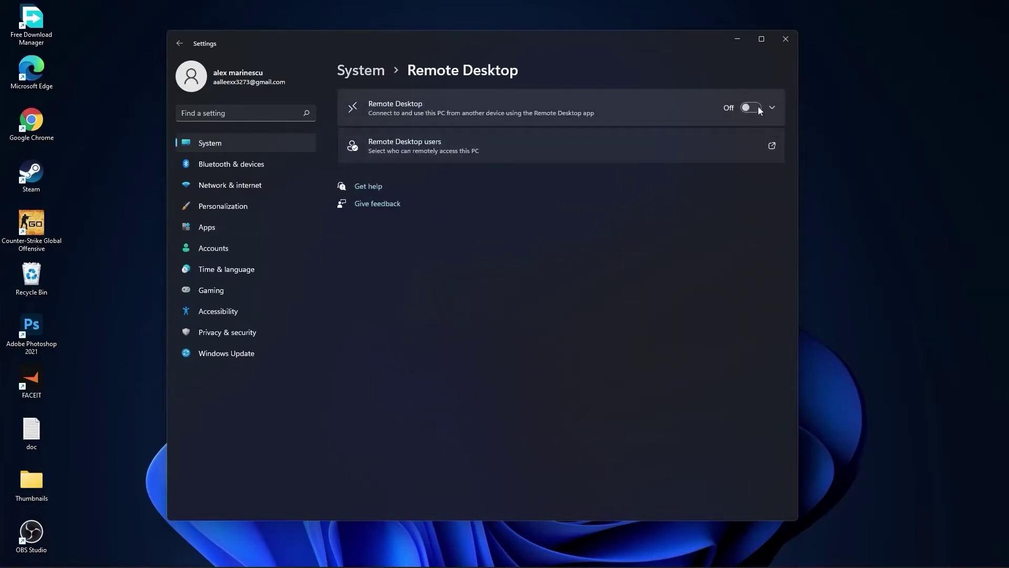
click(365, 72)
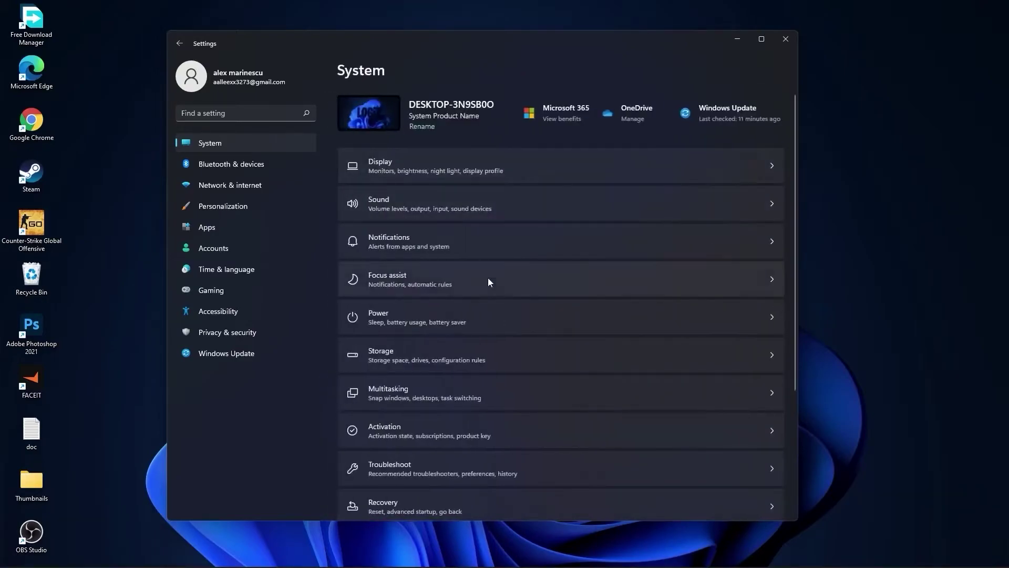
scroll(526, 336, down, 5)
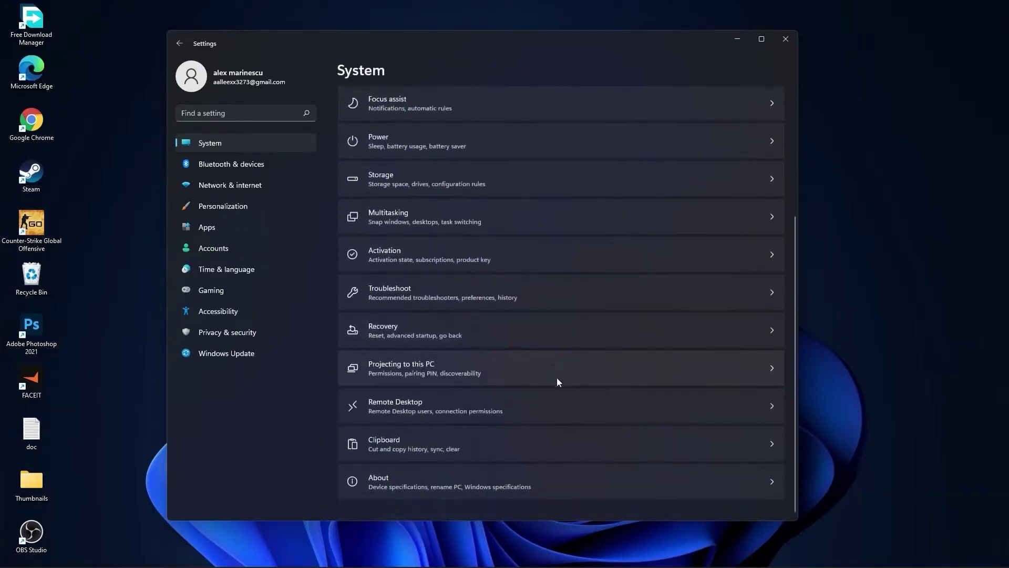
click(392, 443)
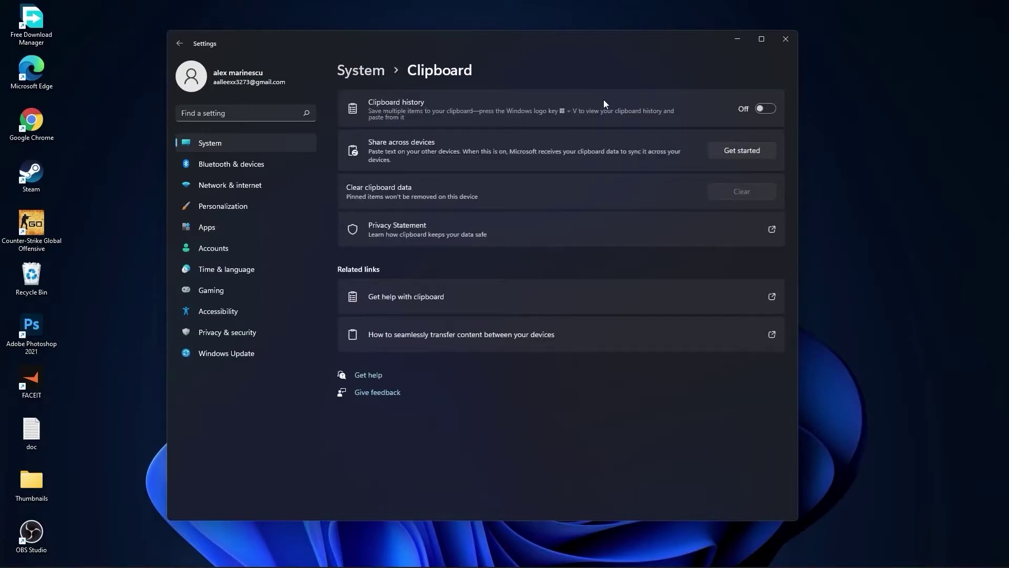
- Review the desktop Background type options under Personalization, leaving them unchanged
click(366, 71)
click(231, 207)
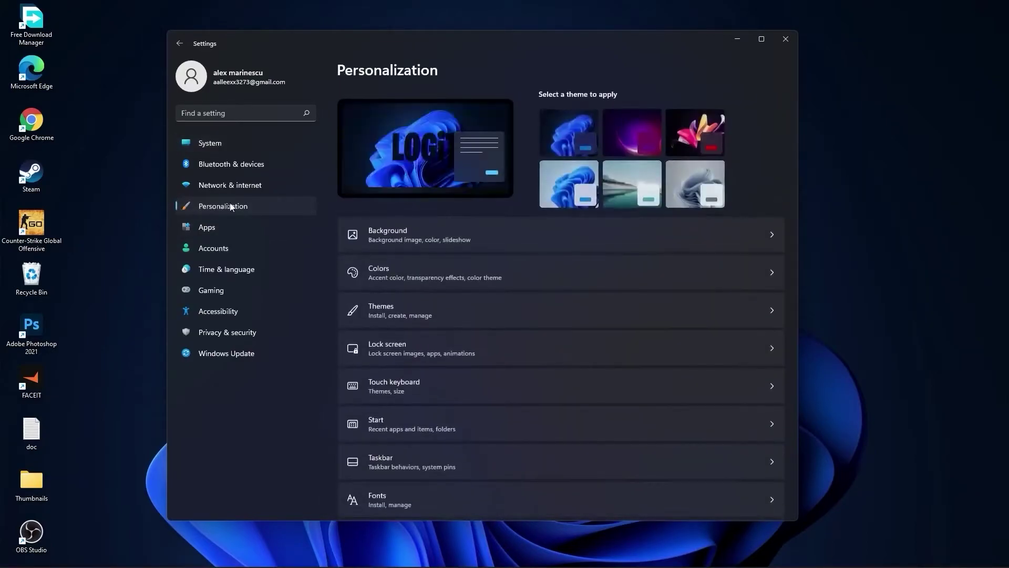
click(408, 229)
click(727, 217)
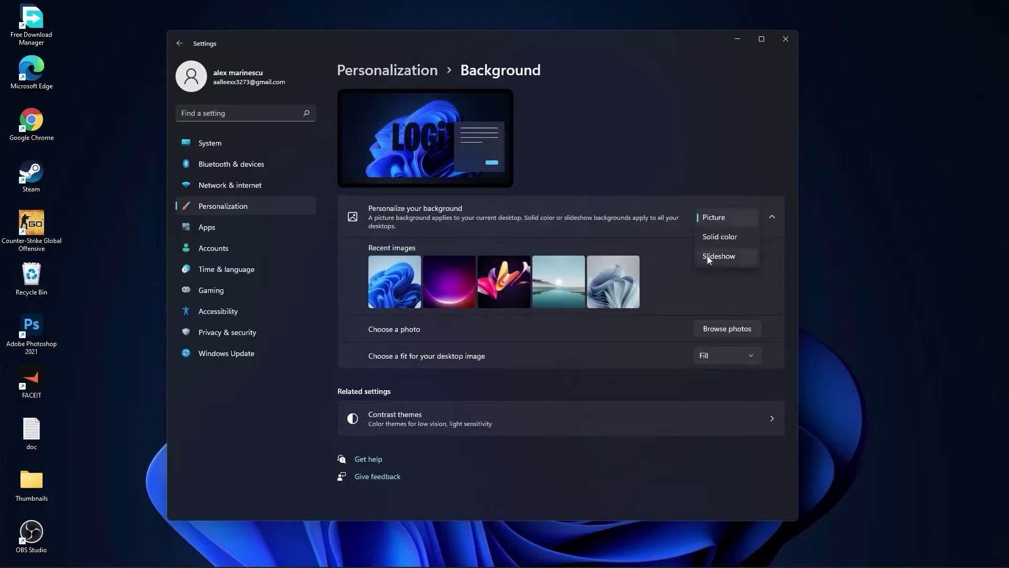
click(734, 273)
- Browse the Apps & features list and check Adobe Photoshop 2021's modify/uninstall options without changing anything
click(196, 228)
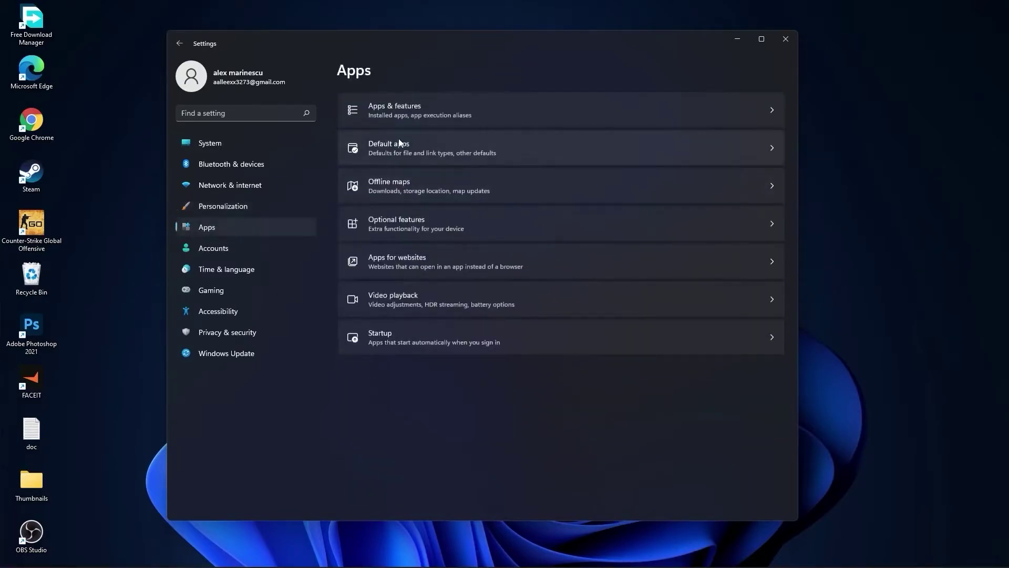
click(387, 108)
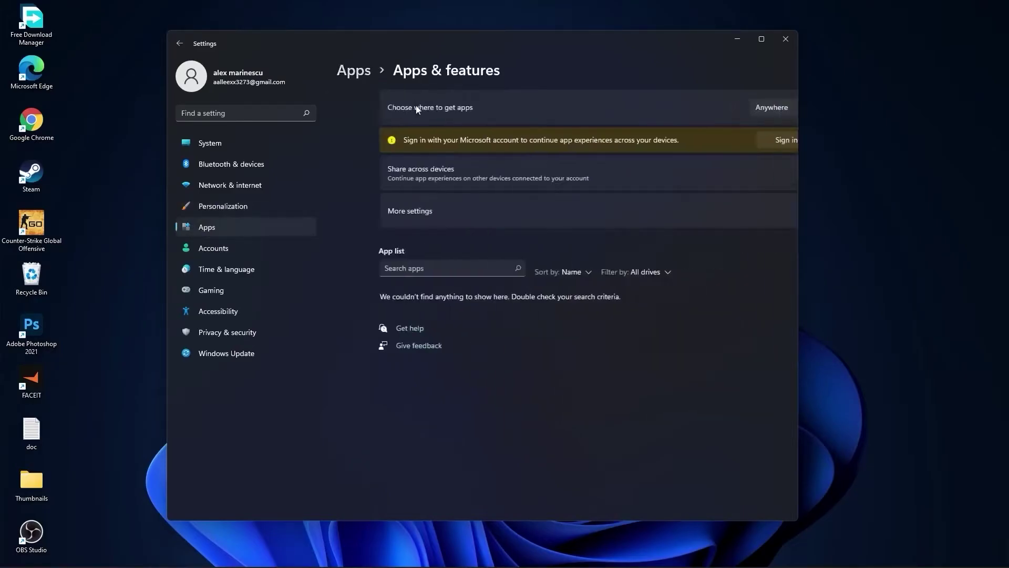
scroll(585, 359, down, 5)
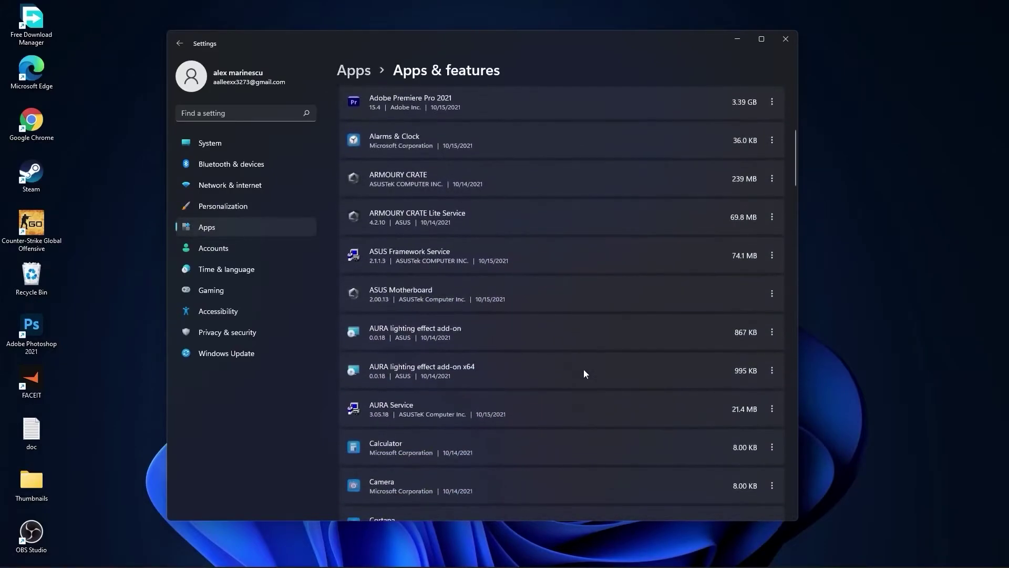
scroll(584, 369, up, 5)
scroll(586, 366, up, 1)
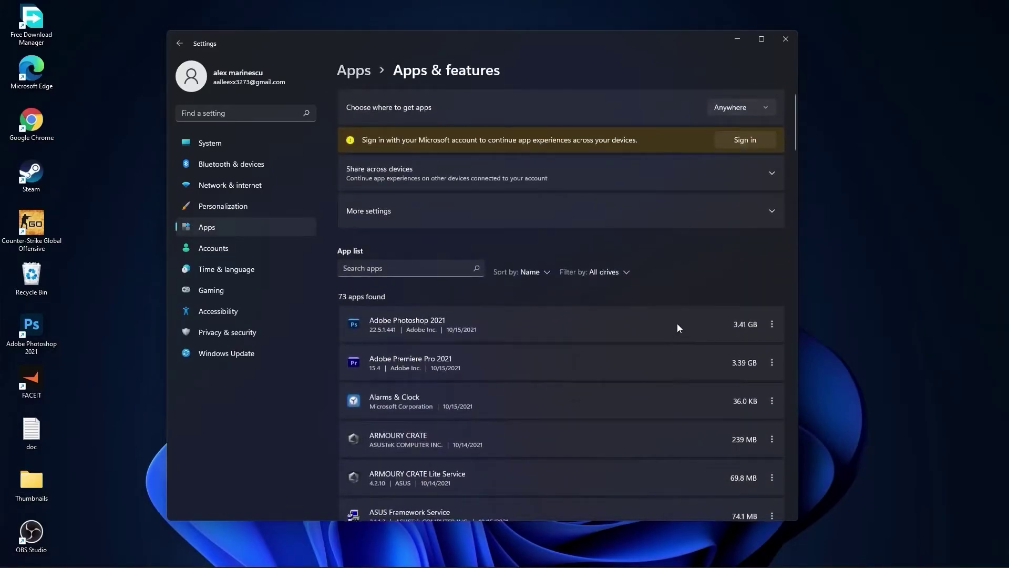
click(770, 323)
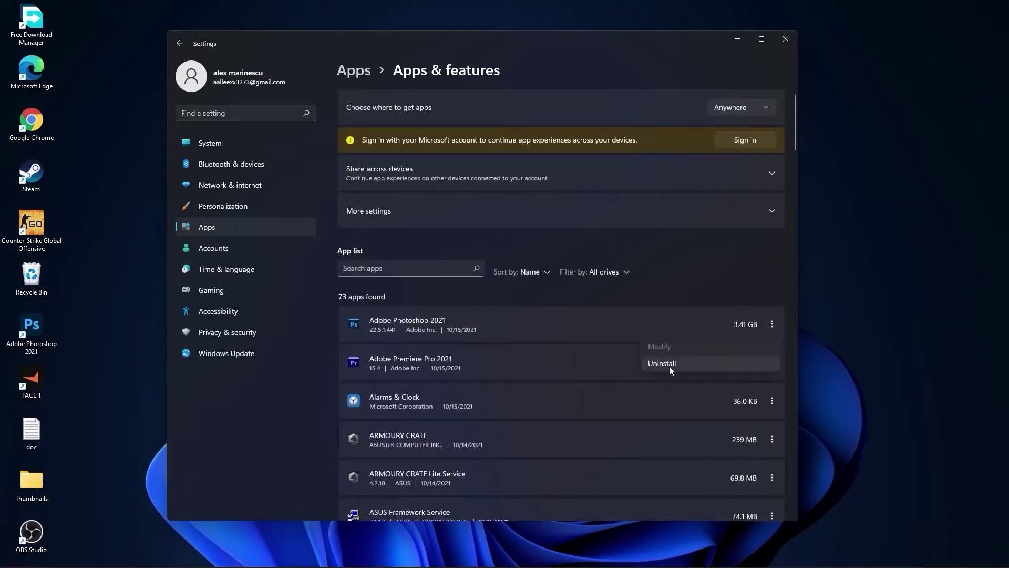
key(Escape)
- Stop the controller button from opening Xbox Game Bar
click(211, 294)
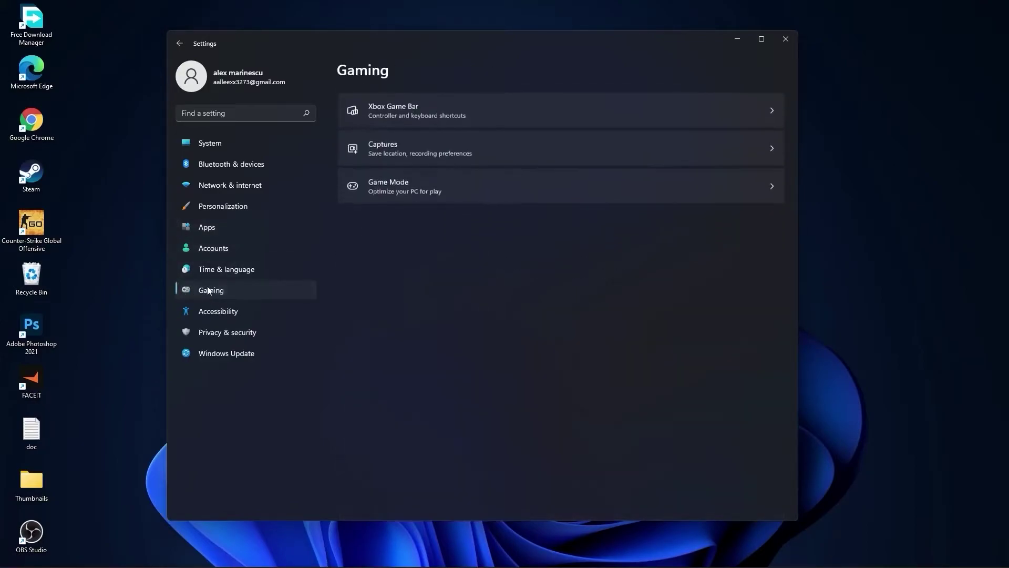
click(427, 108)
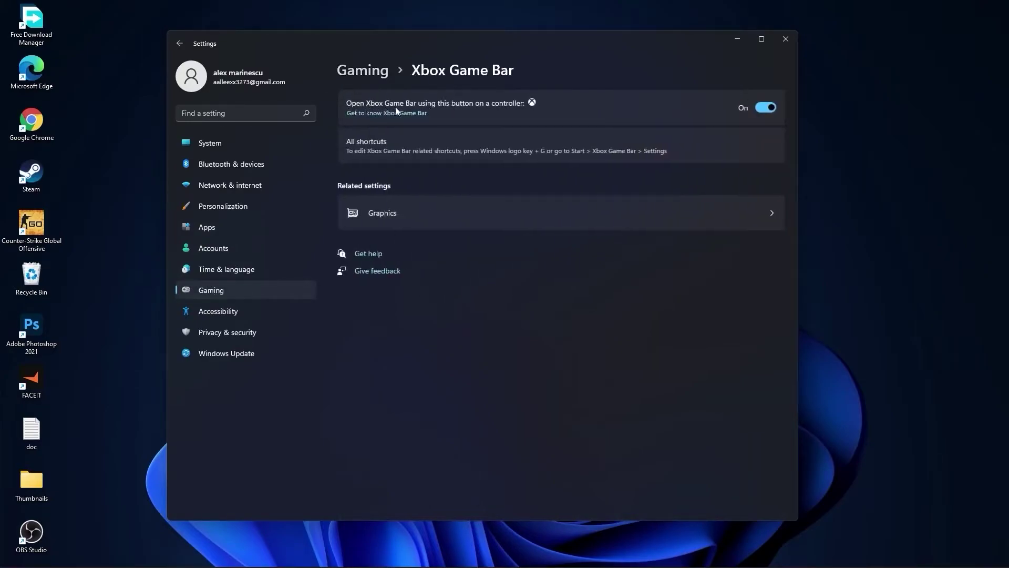
click(765, 108)
click(362, 70)
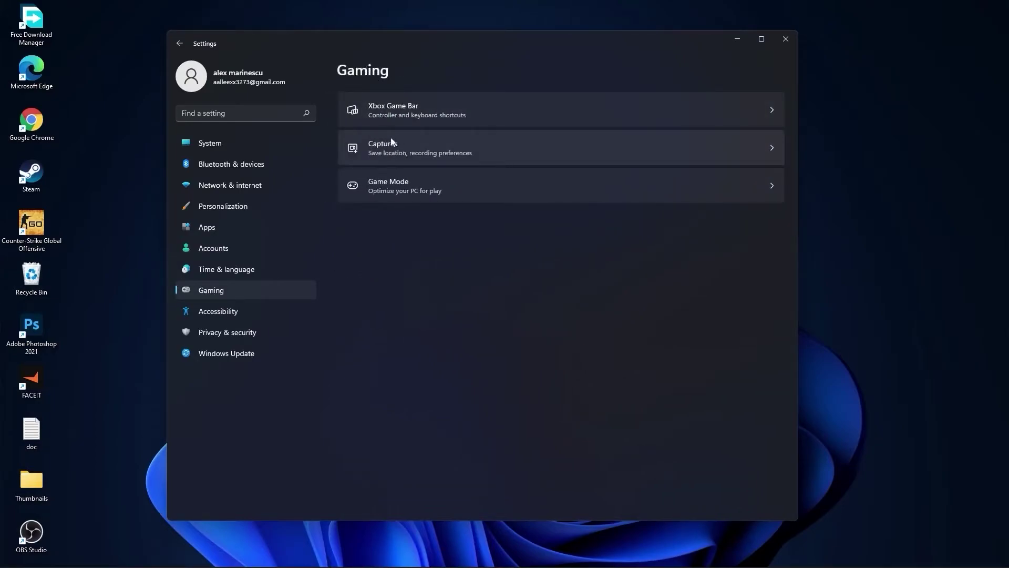
- Turn off Record what happened, game audio capture and mouse cursor capture, and leave Game Mode on
click(397, 146)
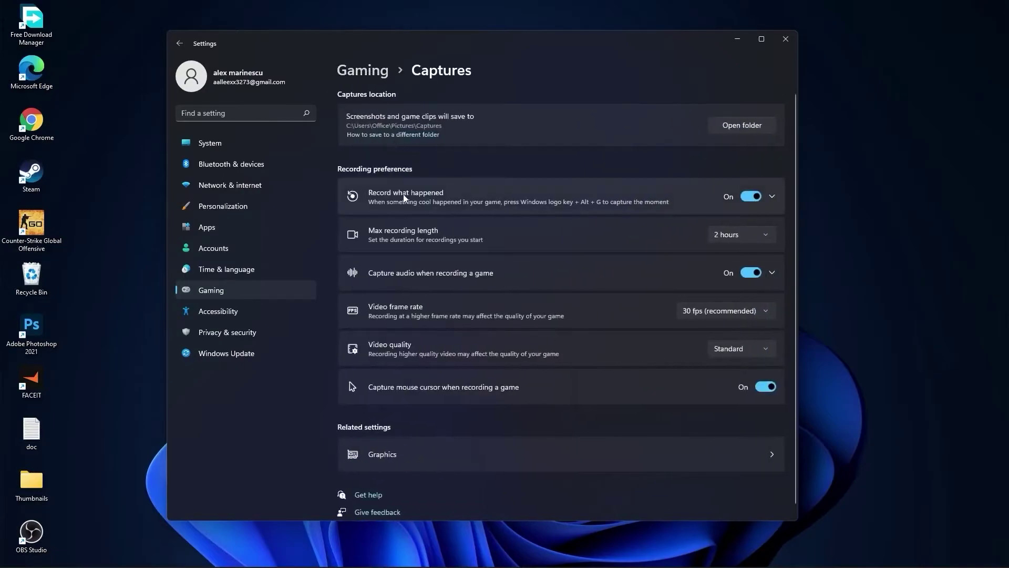
click(750, 196)
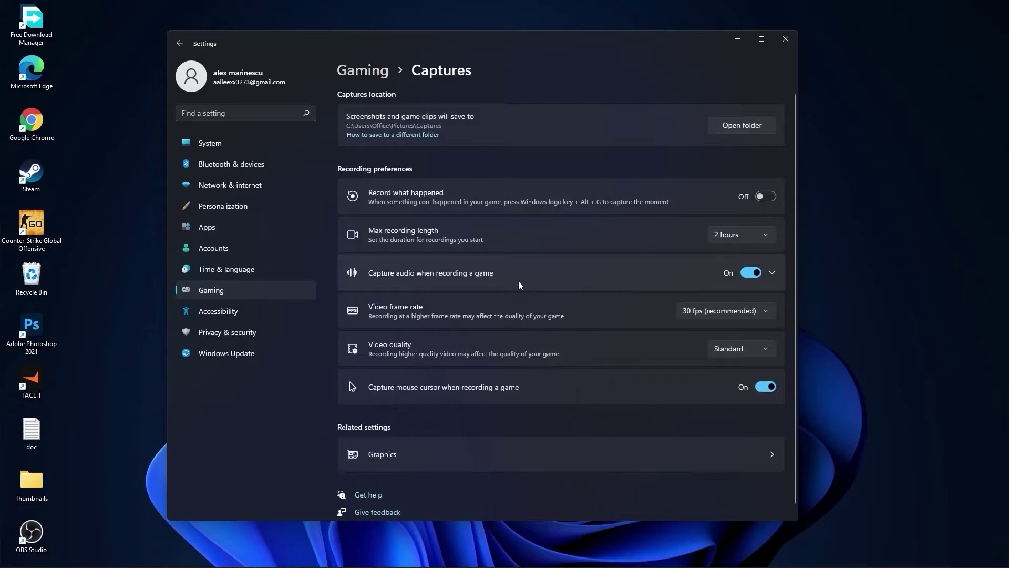
click(763, 273)
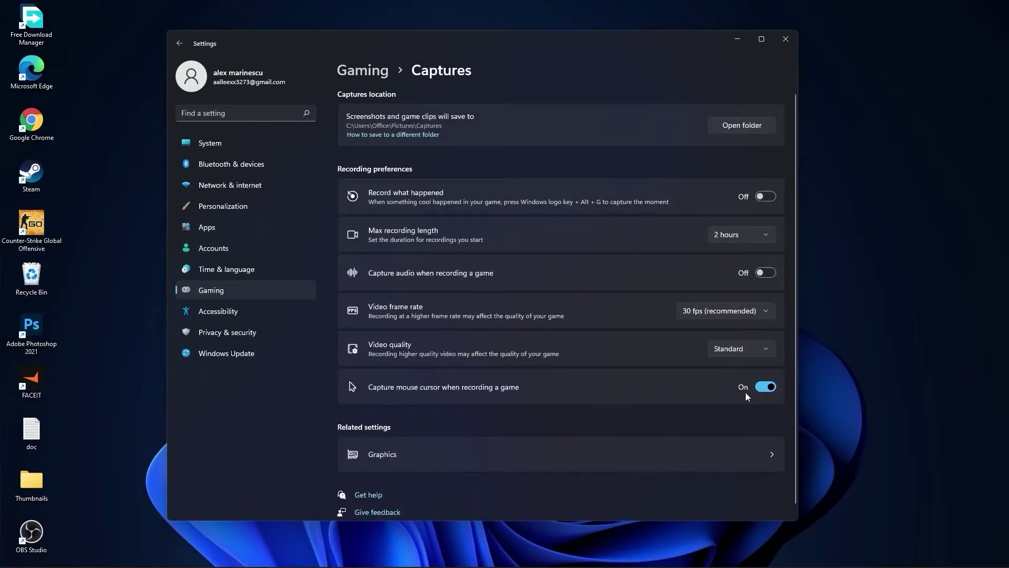
click(765, 387)
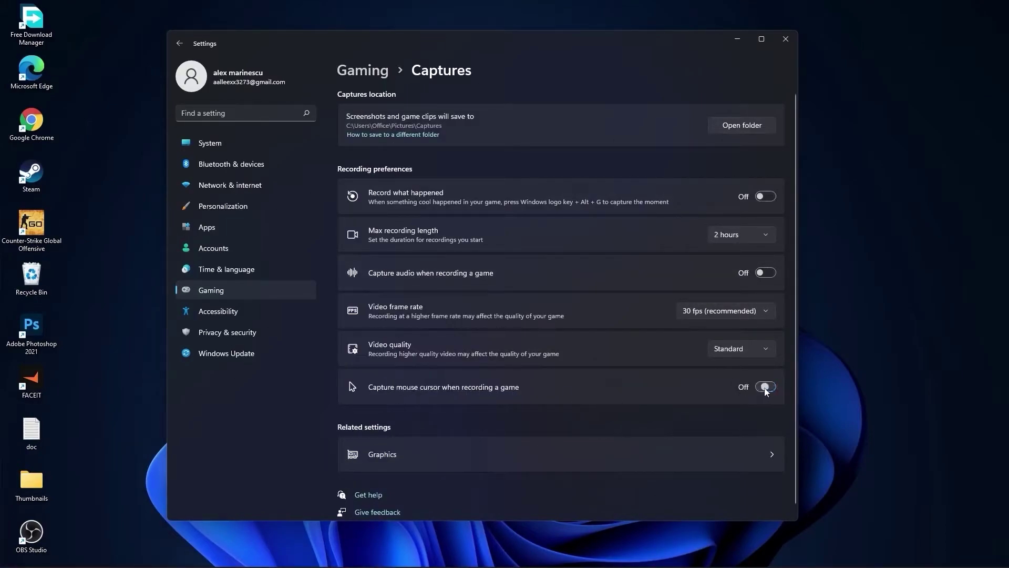
click(366, 72)
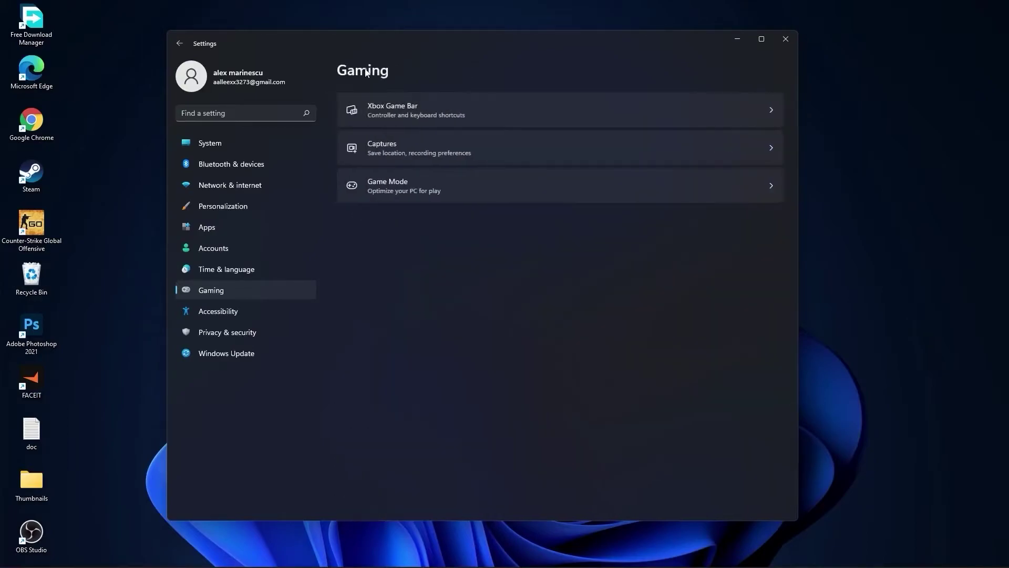
click(408, 190)
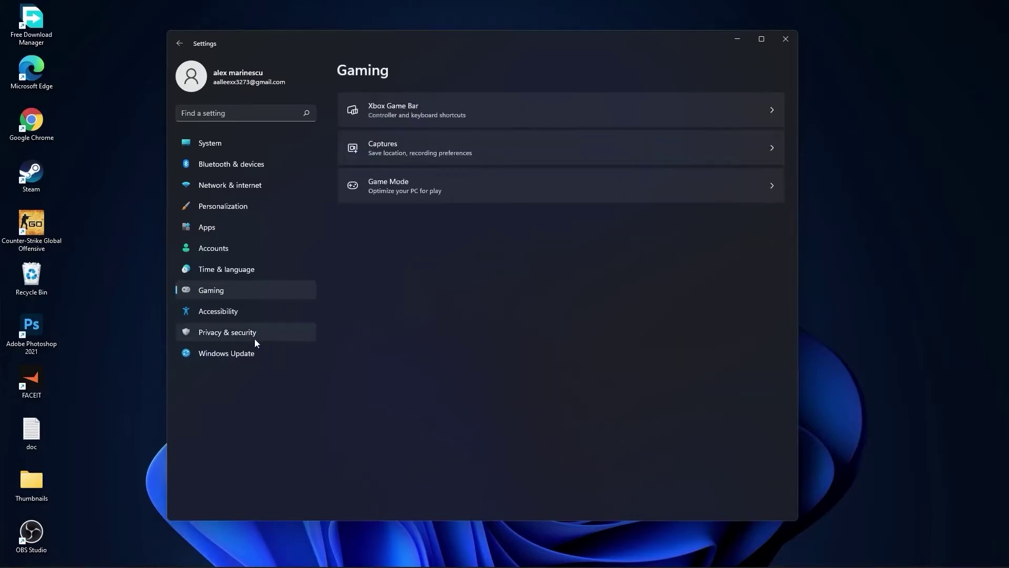
- Review the General, Speech and Inking & typing personalization privacy pages under Privacy & security
click(226, 333)
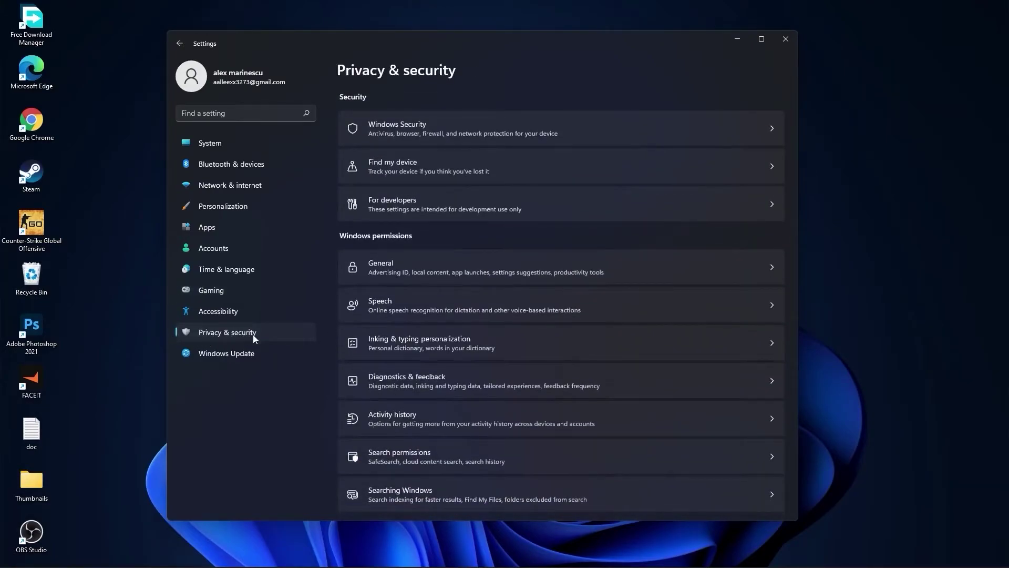
click(404, 266)
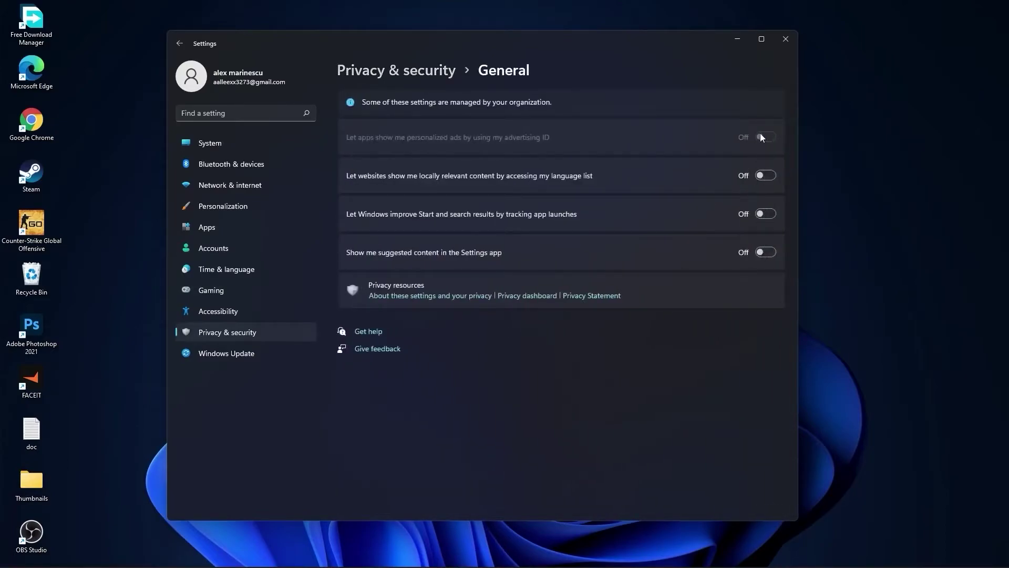
click(417, 74)
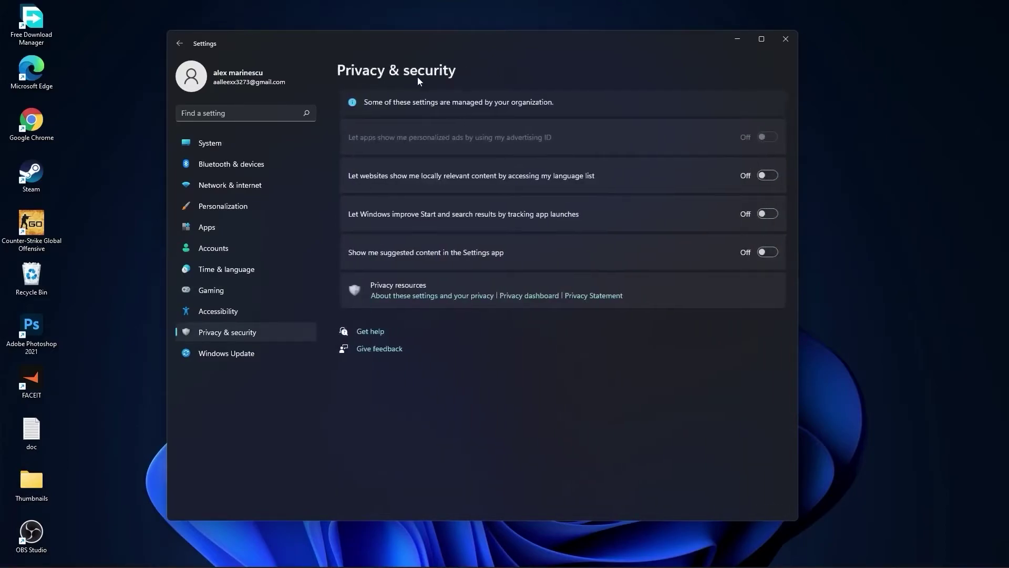
click(405, 302)
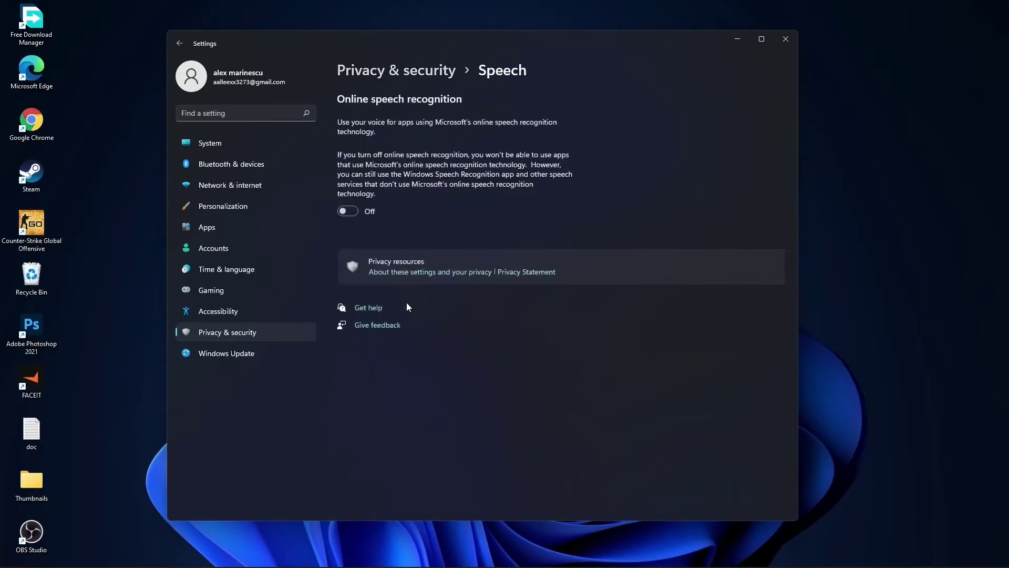
click(418, 73)
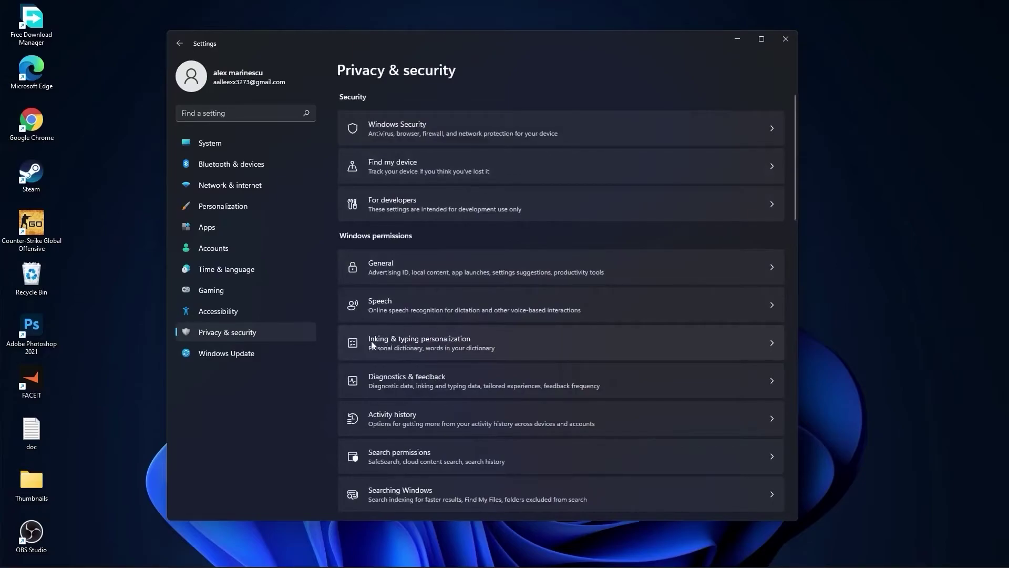
click(458, 344)
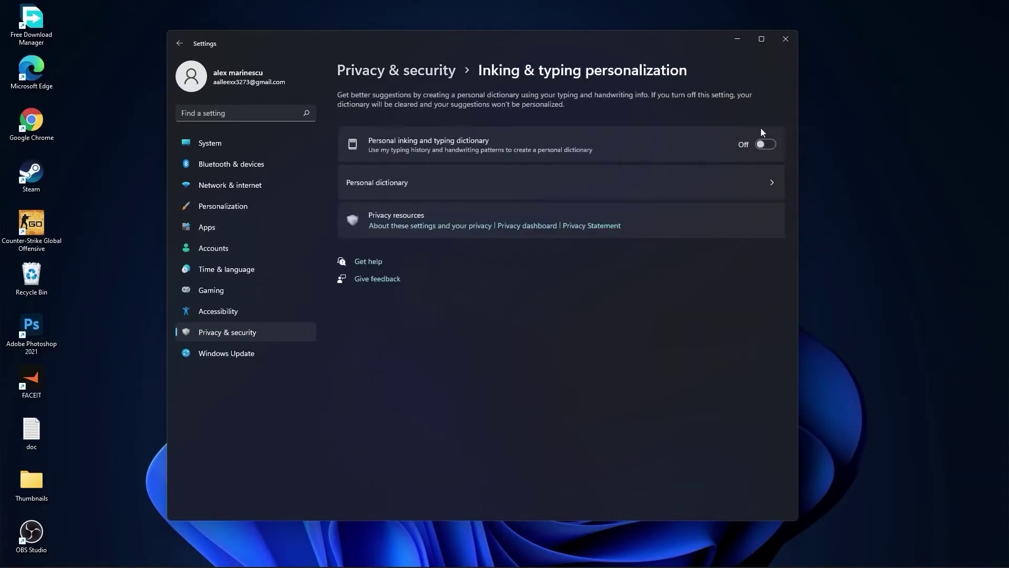
click(414, 72)
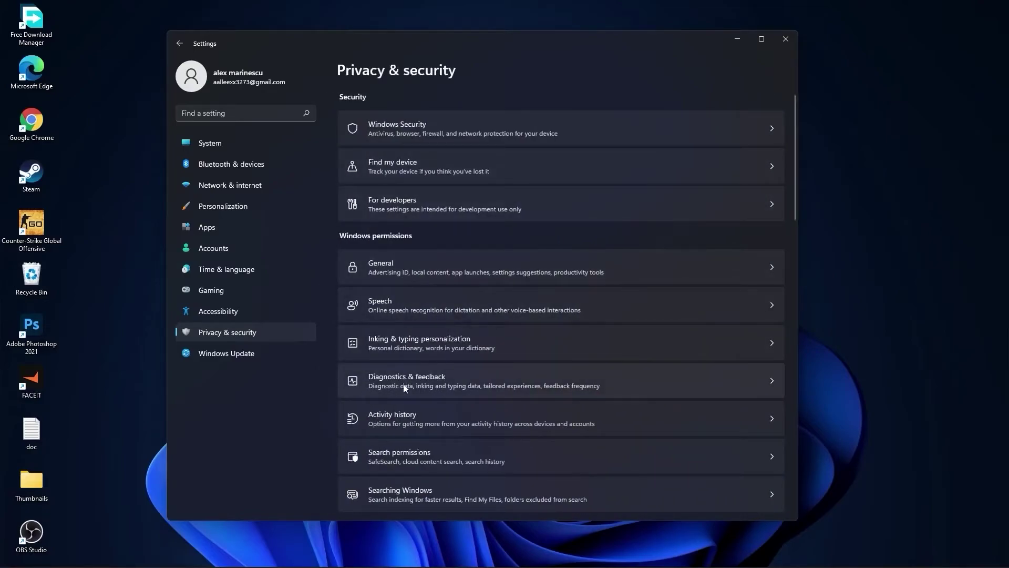
- Turn off optional diagnostic data and storing activity history on this device
click(428, 386)
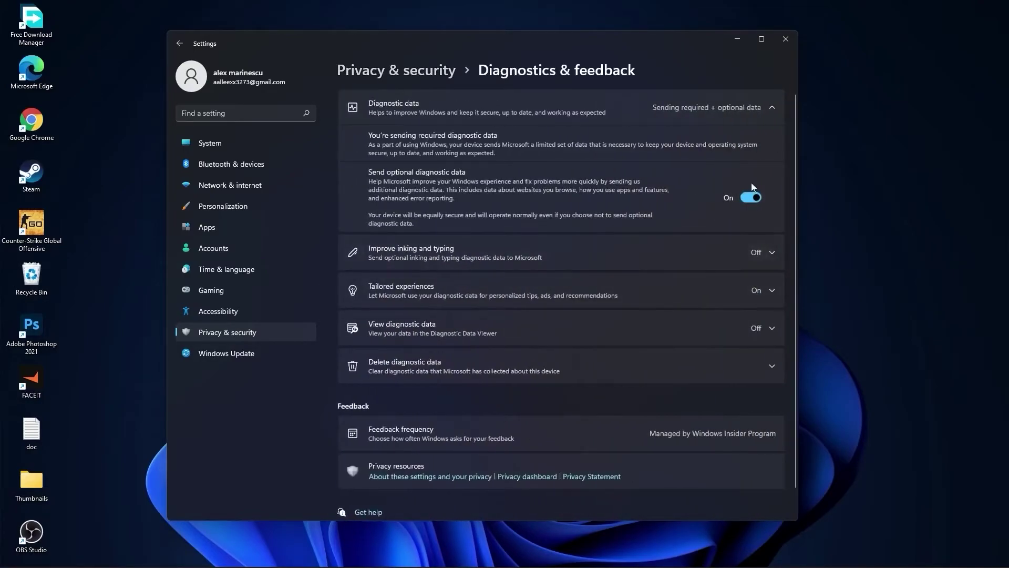
click(753, 198)
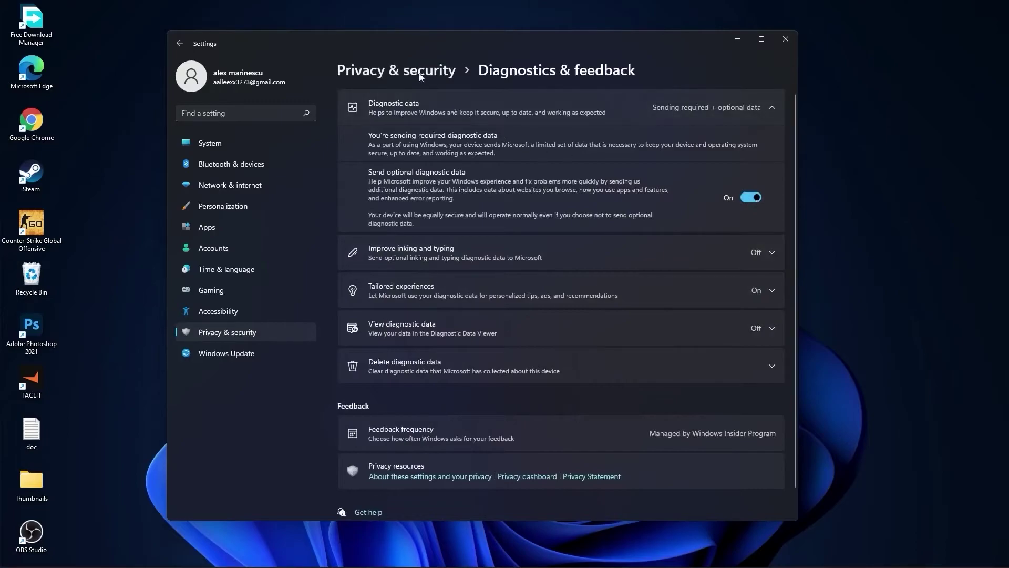
click(414, 70)
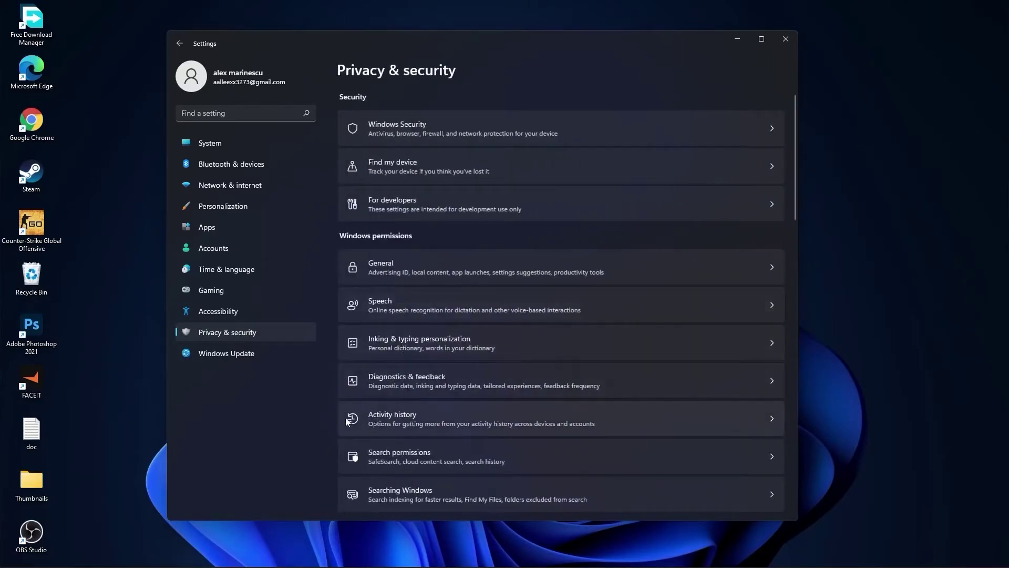
click(403, 420)
click(343, 144)
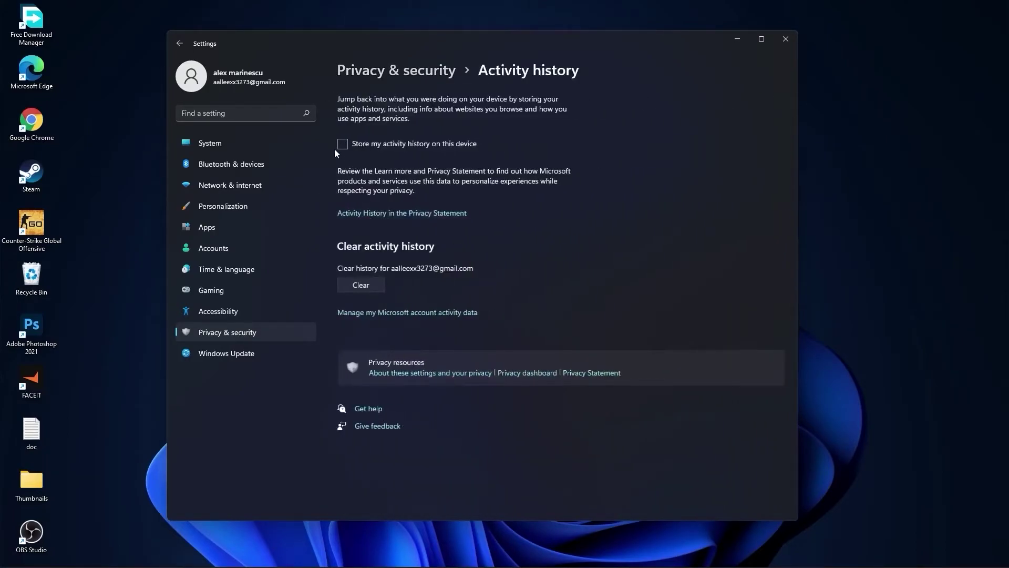
click(396, 69)
scroll(503, 291, down, 5)
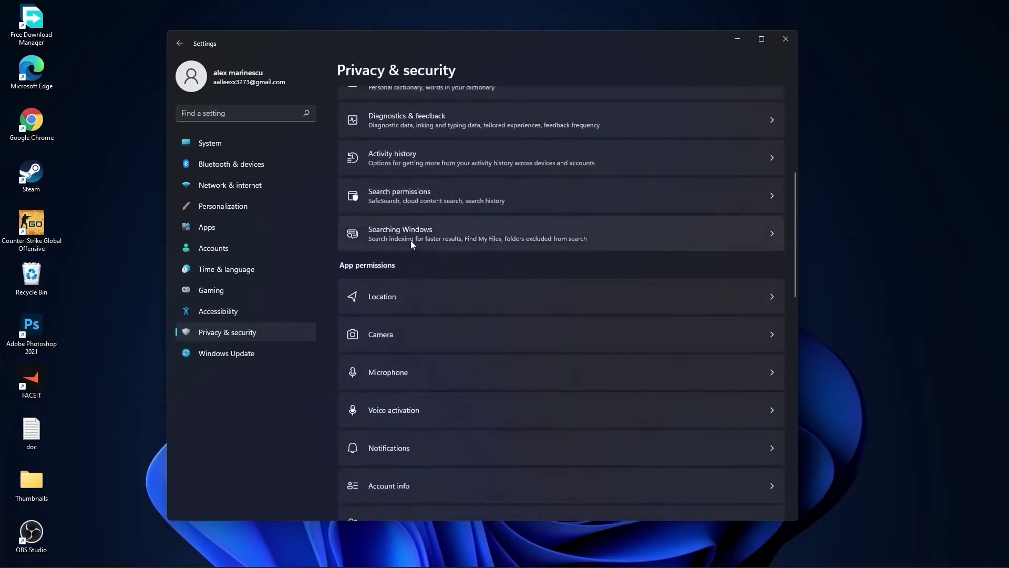
click(421, 229)
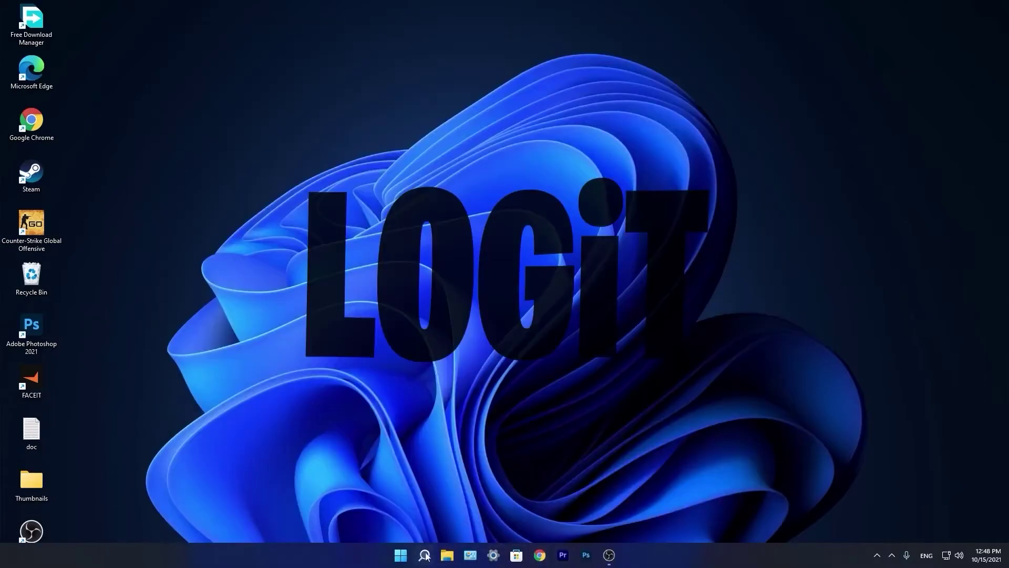
- Disable CCXProcess and Cortana in Task Manager's Startup tab, then close Task Manager
click(424, 556)
text(task)
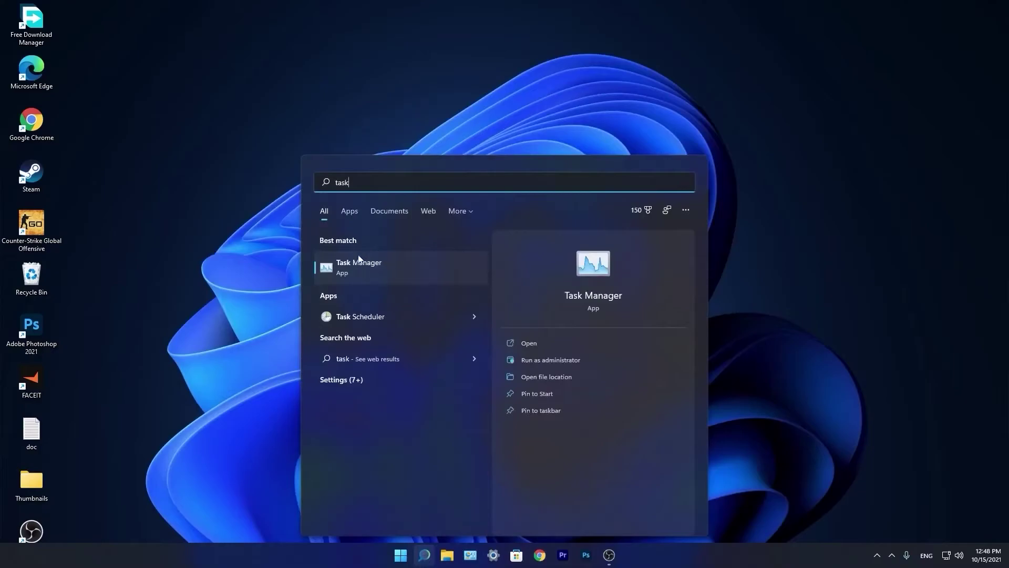
click(368, 266)
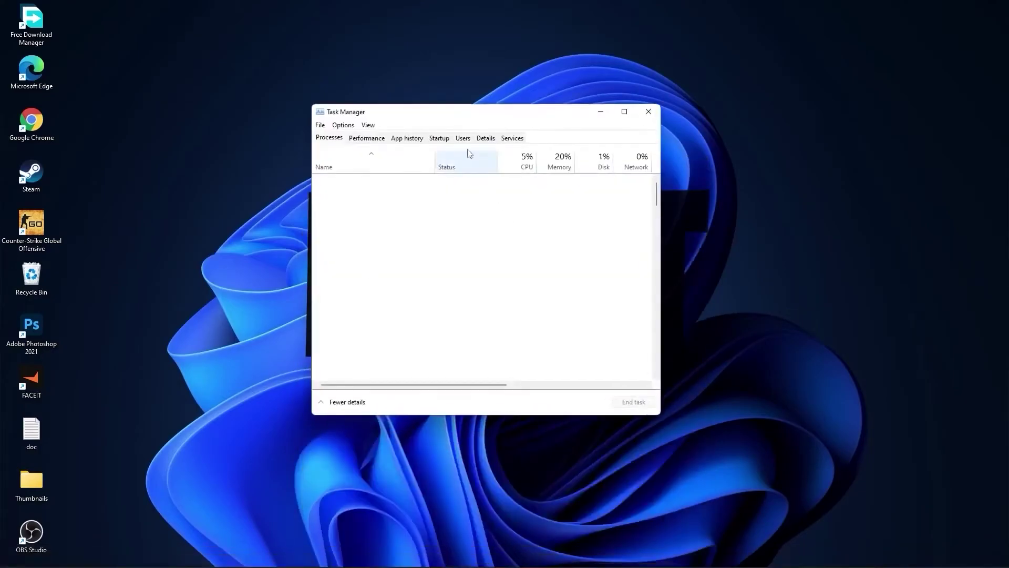
click(446, 139)
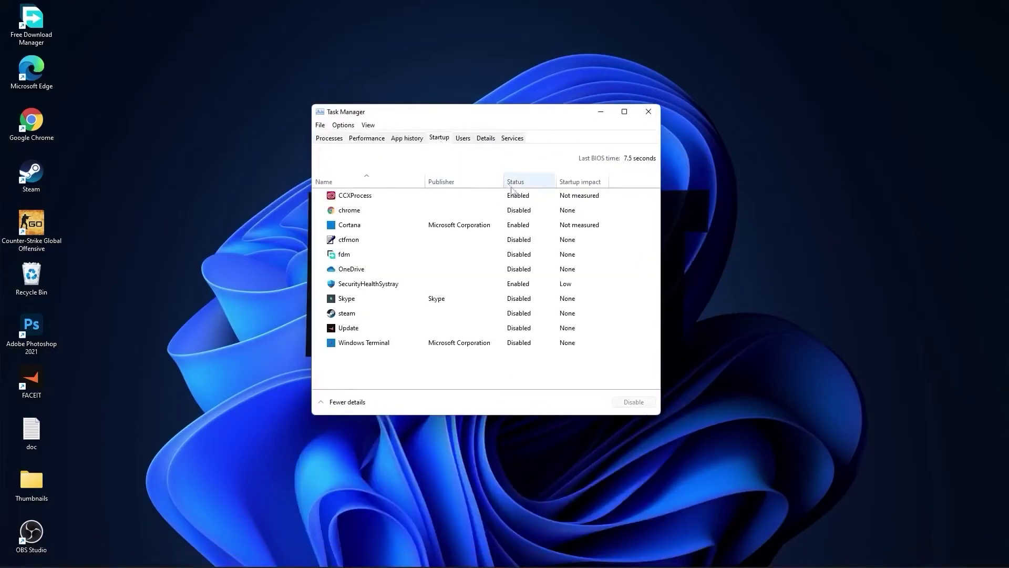
right_click(519, 198)
click(531, 203)
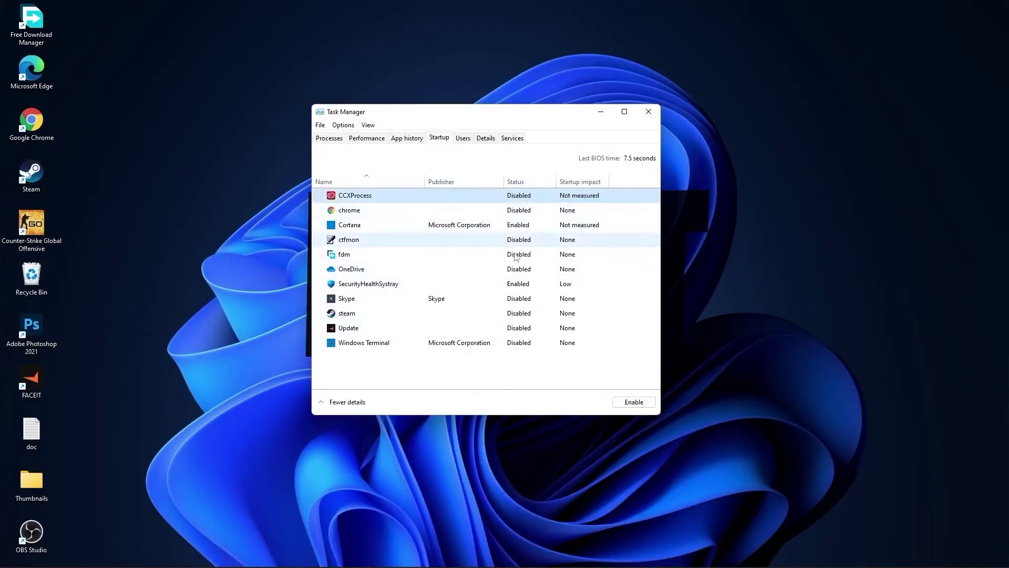
right_click(520, 224)
click(532, 230)
click(648, 113)
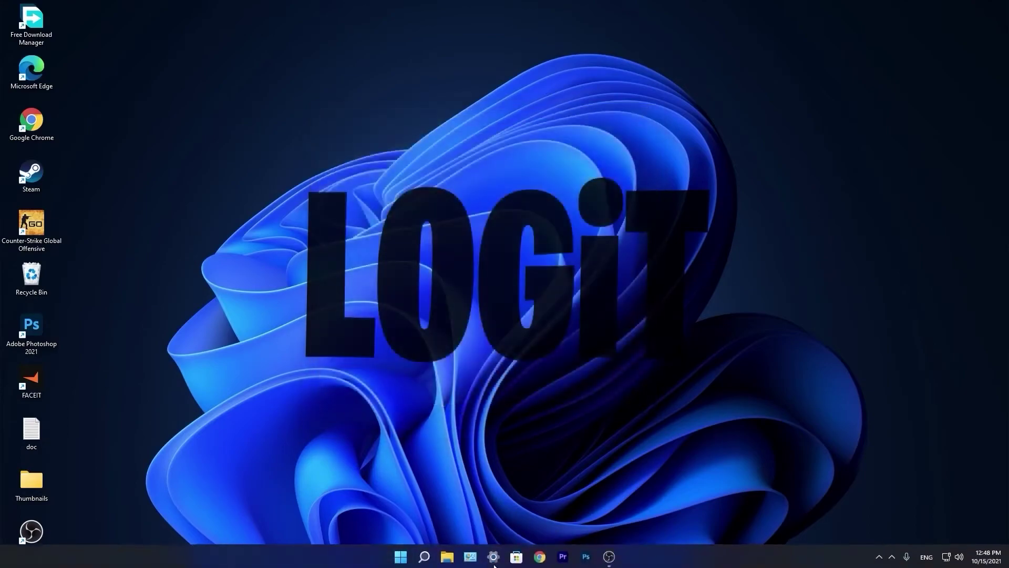
- Optimize the C: SSD, then analyze HDD (D:) in Defragment and Optimize Drives
click(424, 556)
text(optimi)
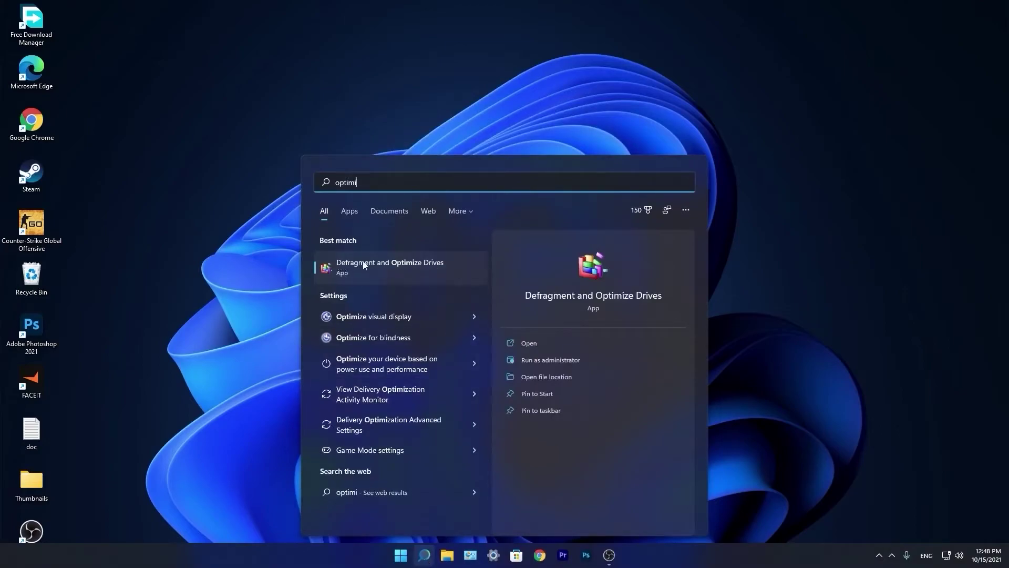
click(405, 268)
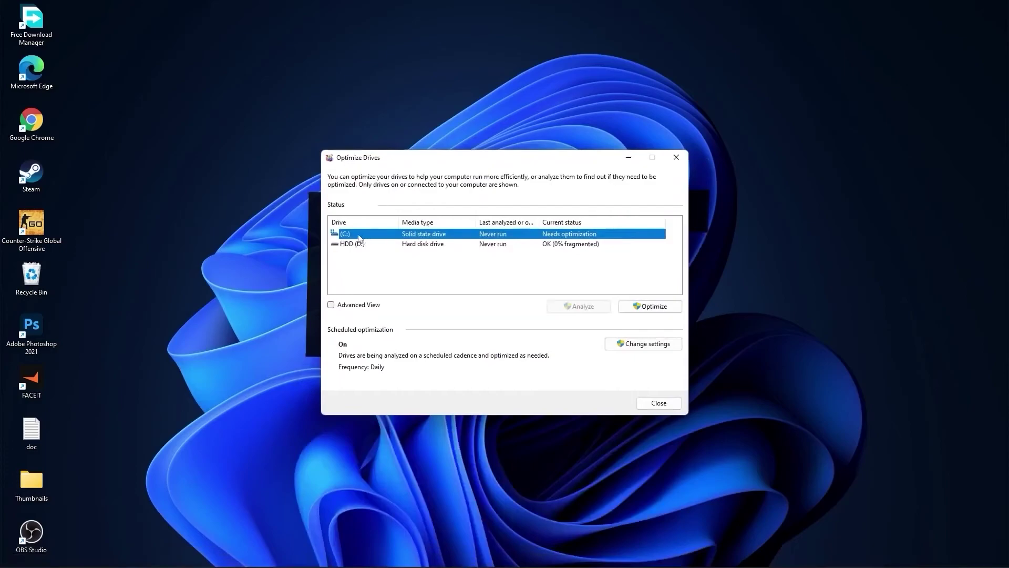
click(653, 304)
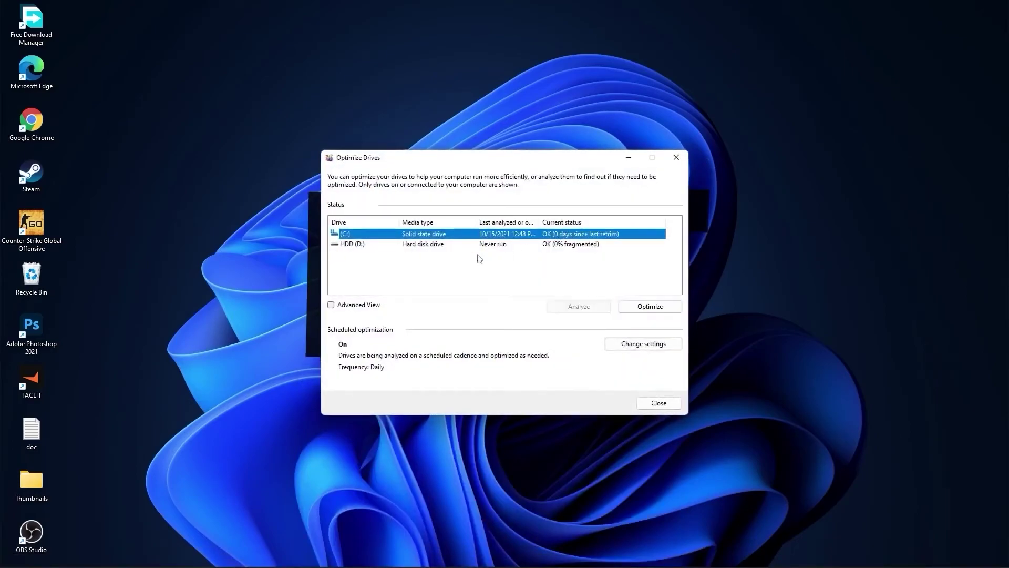
click(372, 246)
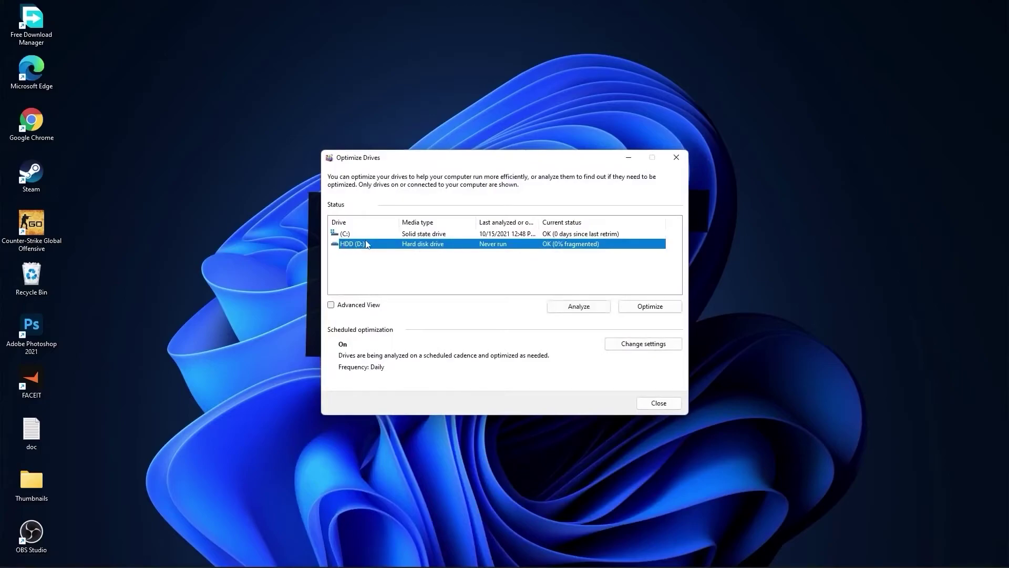
click(579, 309)
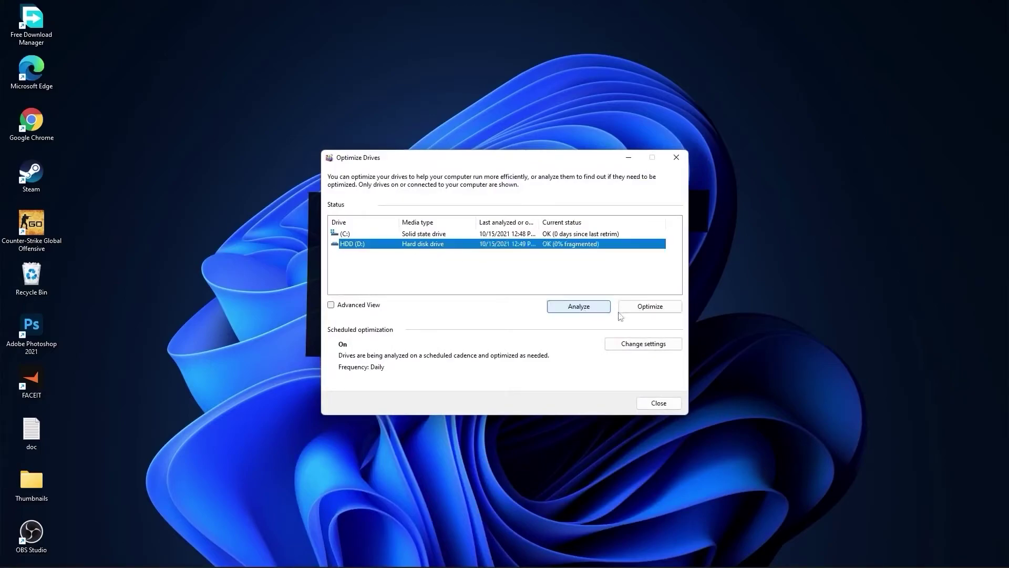
- Start optimizing HDD (D:), then delete all files in the C:\Windows\Temp folder
click(650, 307)
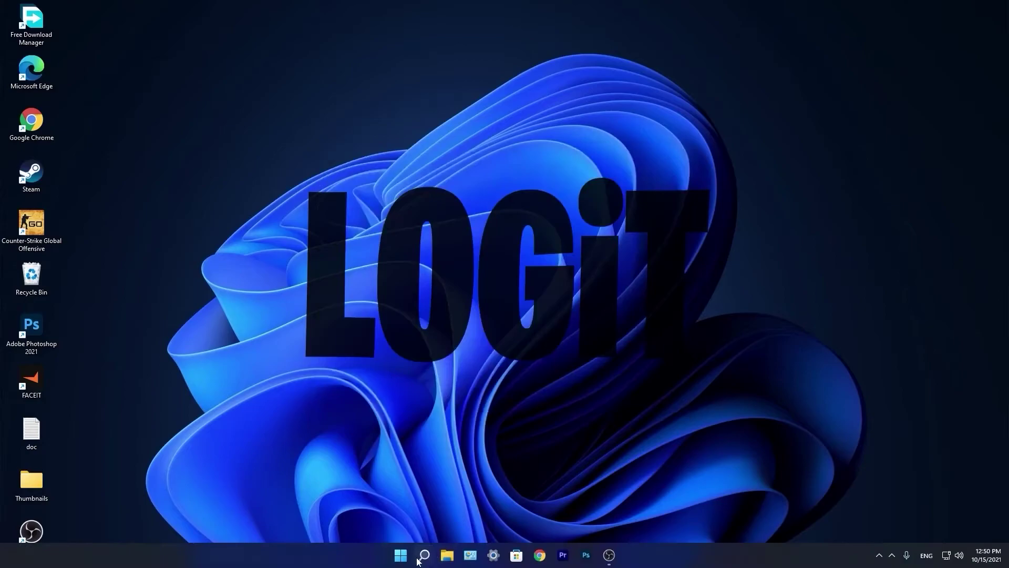
click(423, 557)
text(run)
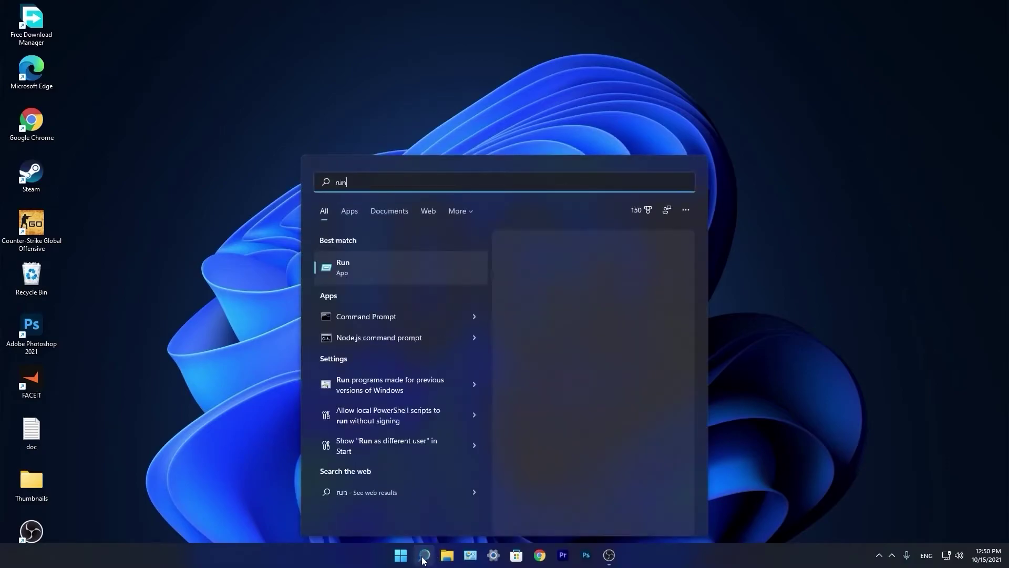
click(364, 267)
text(temp)
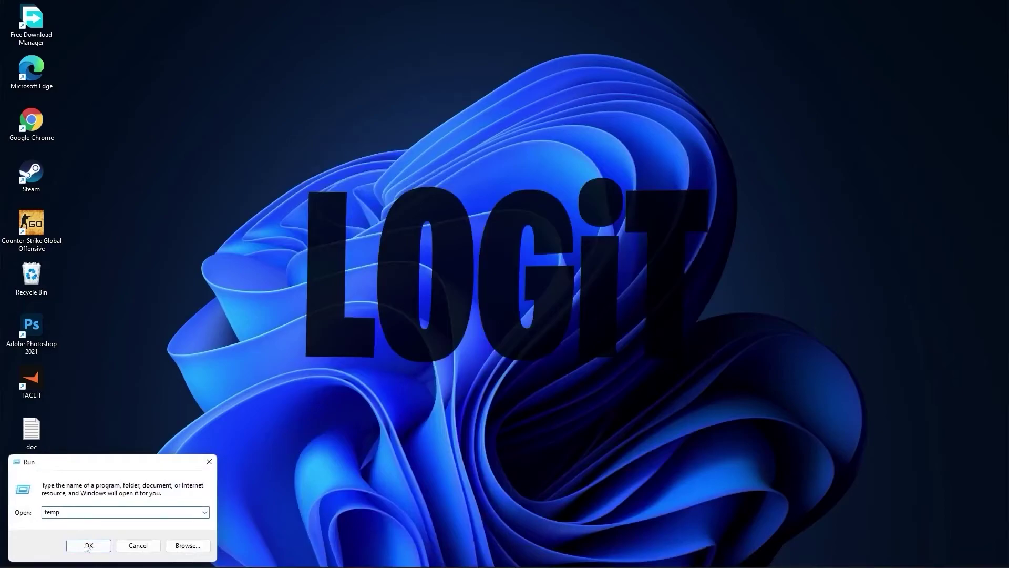
click(94, 544)
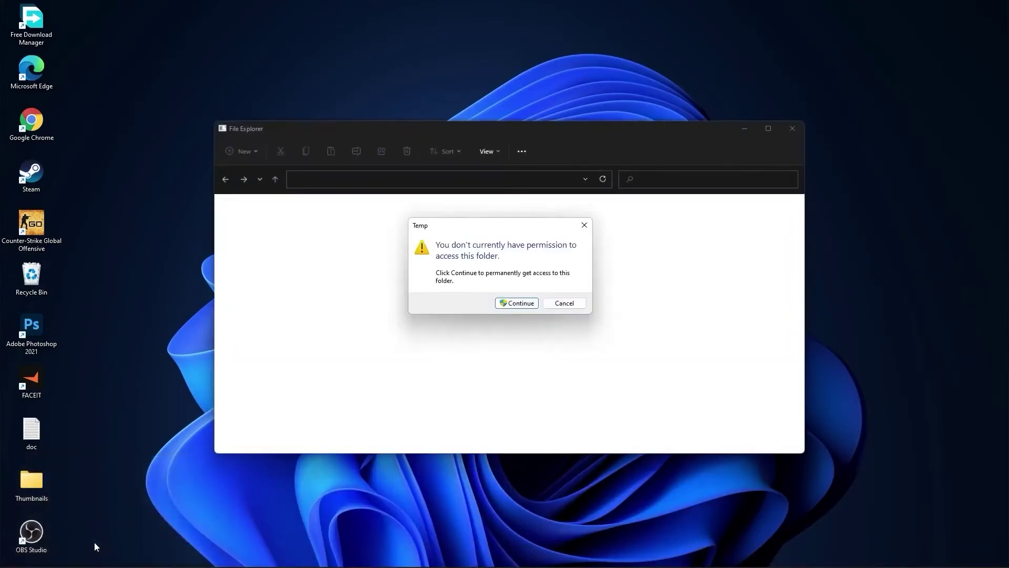
click(515, 304)
drag(604, 382, 380, 219)
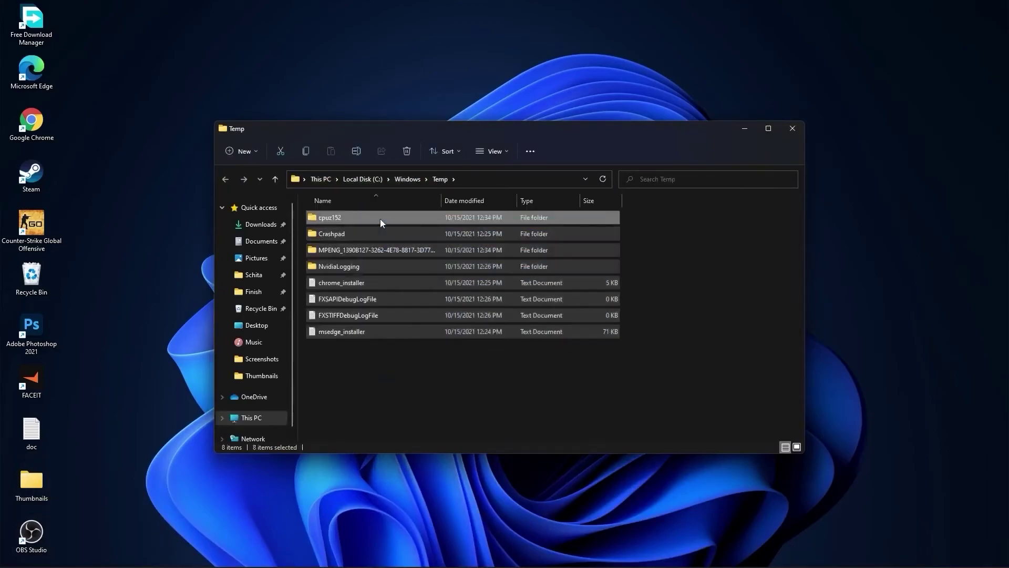
right_click(380, 219)
click(458, 231)
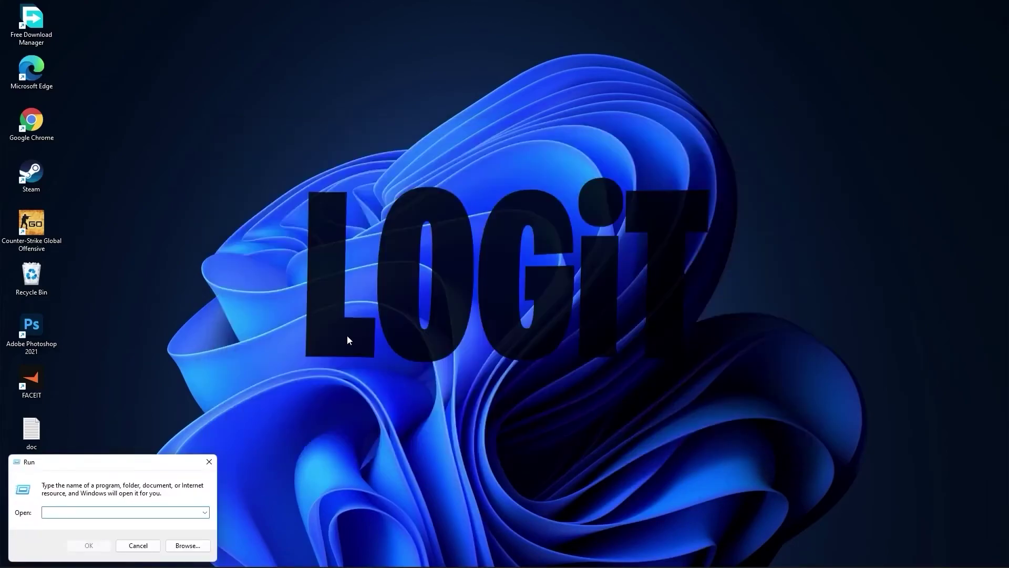
- Delete every file in the user %temp% folder
text(%temp%)
click(92, 544)
drag(564, 389, 397, 224)
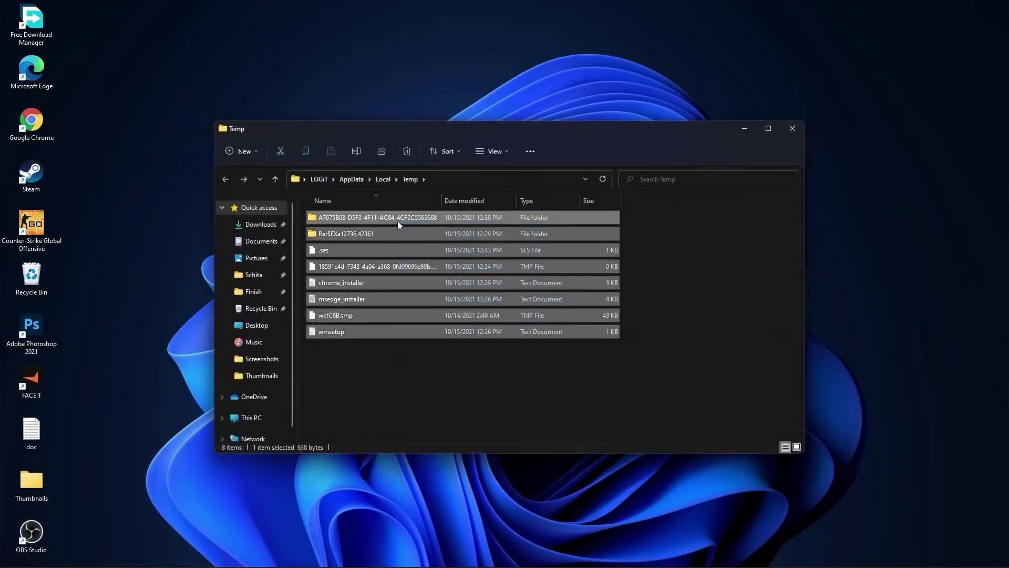
right_click(398, 225)
click(474, 233)
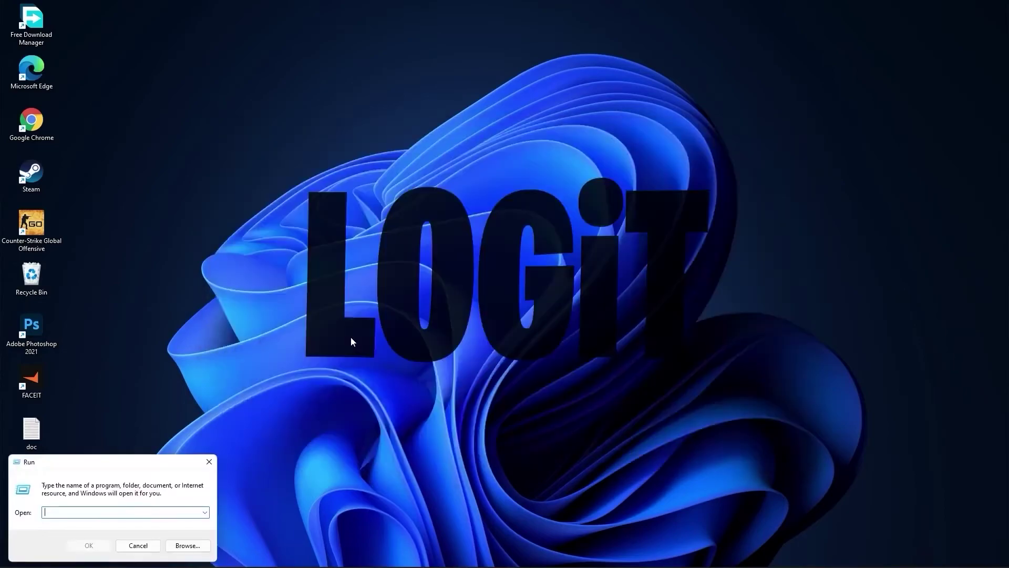
- Open the Prefetch folder, grant access, and select all 139 of its files
text(prefetch)
click(89, 546)
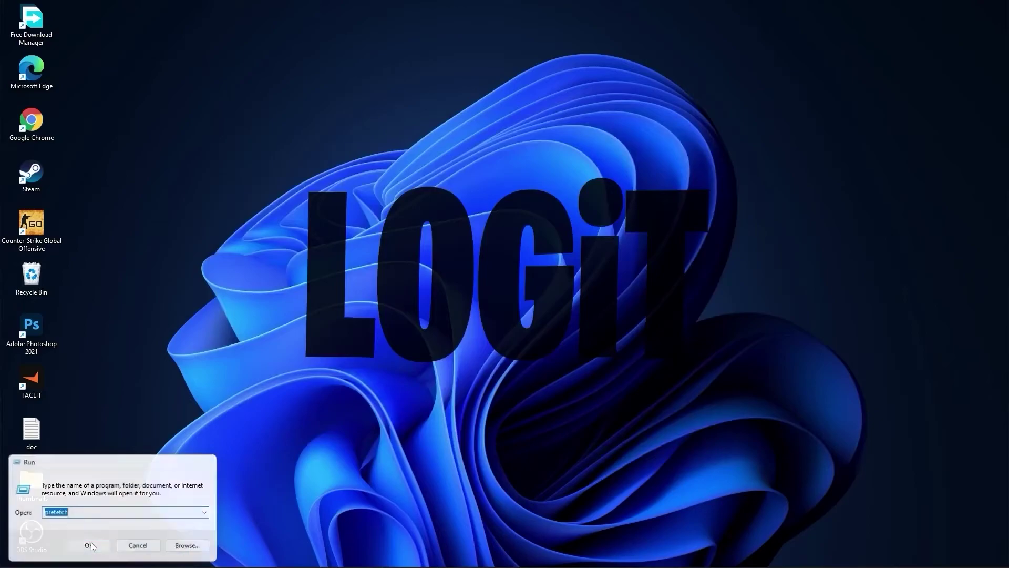
click(517, 303)
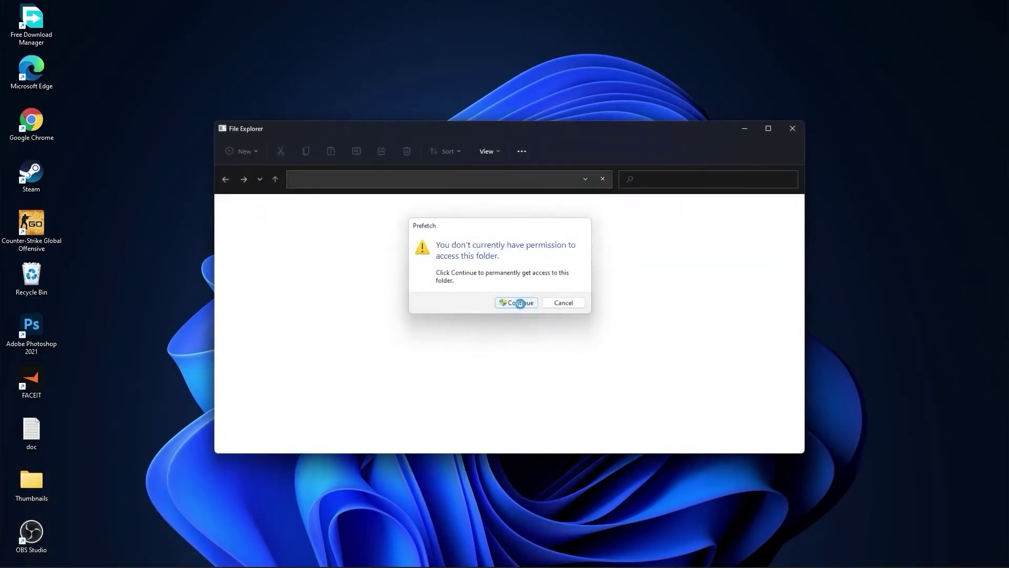
drag(646, 215, 509, 431)
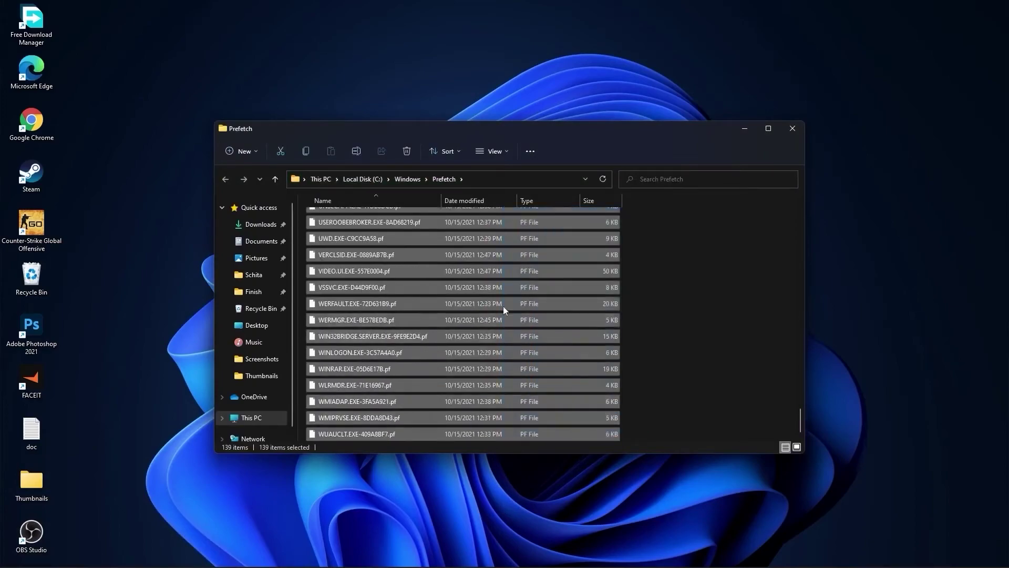
right_click(507, 254)
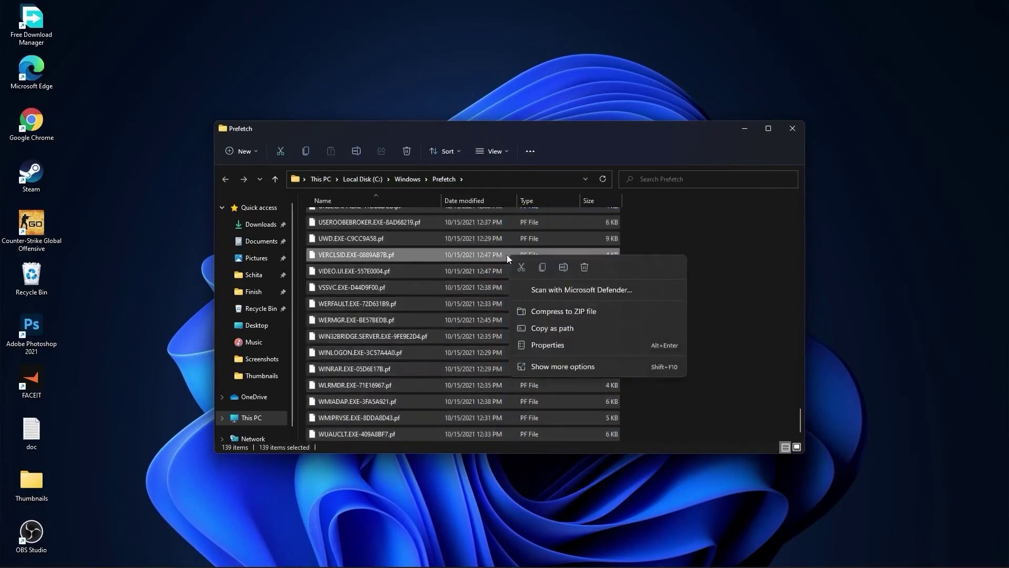
- Delete the selected Prefetch files and open Performance Options from a 'performance' search
click(583, 267)
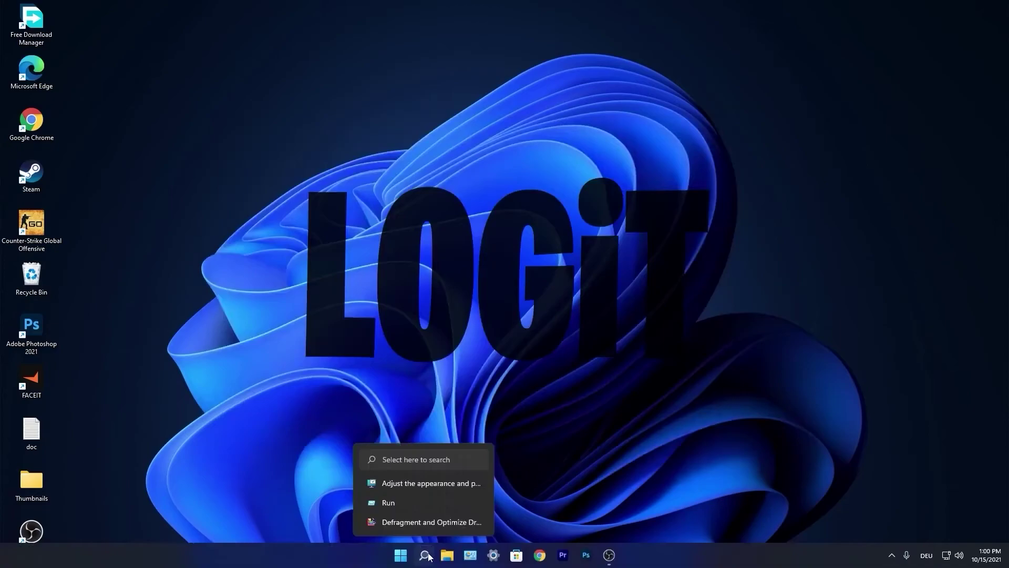
click(424, 555)
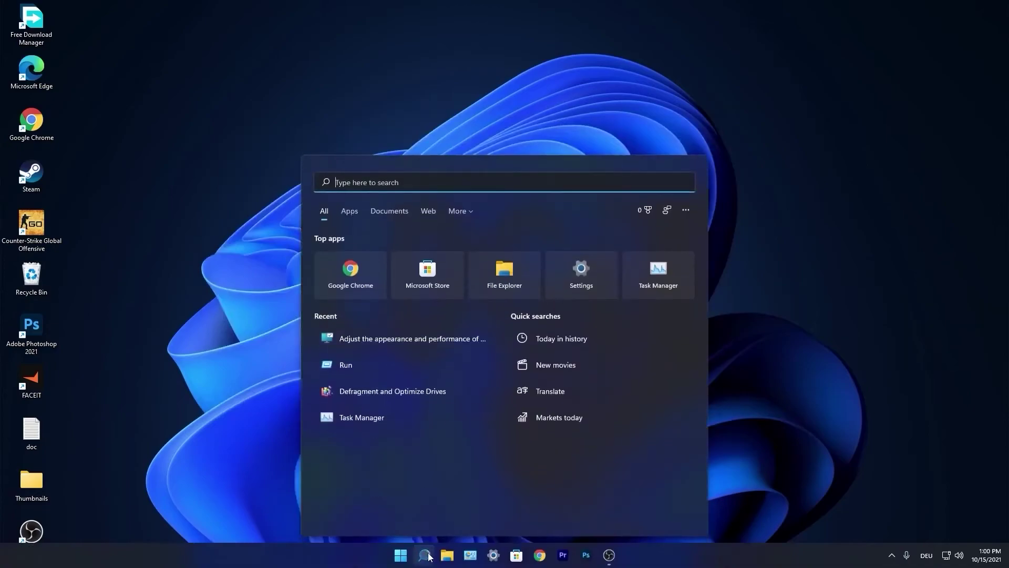
text(performa)
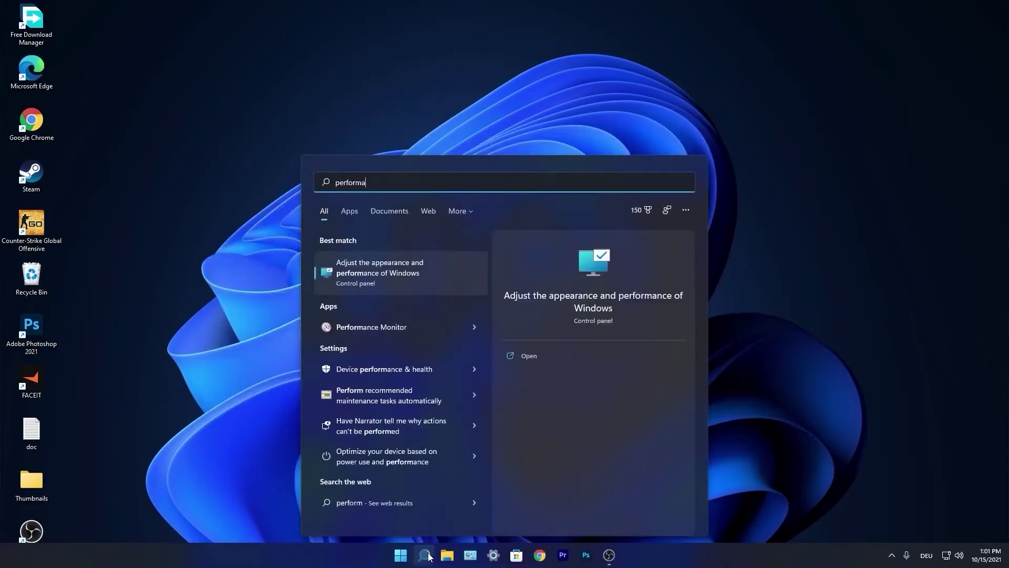
text(nce)
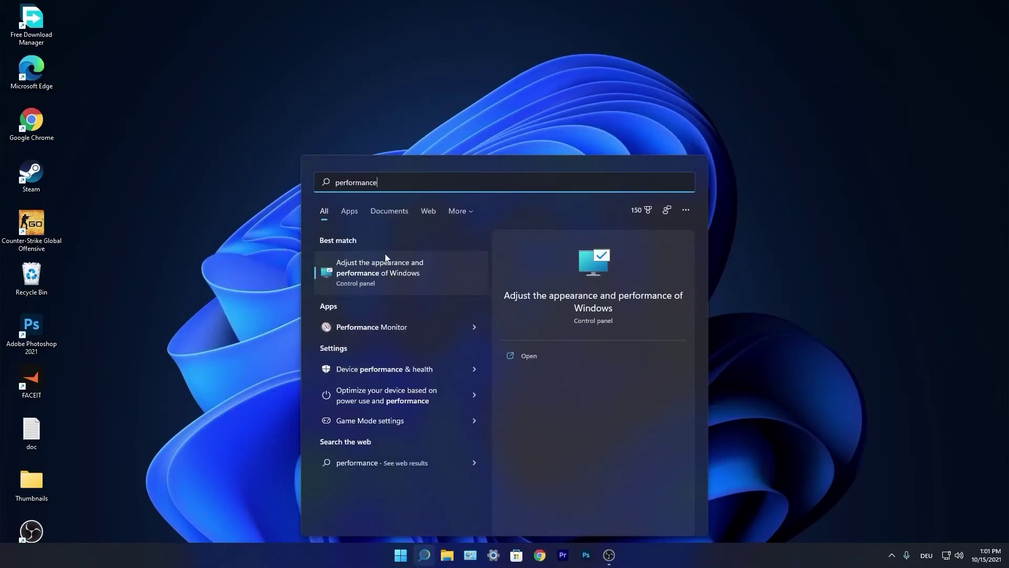
click(383, 273)
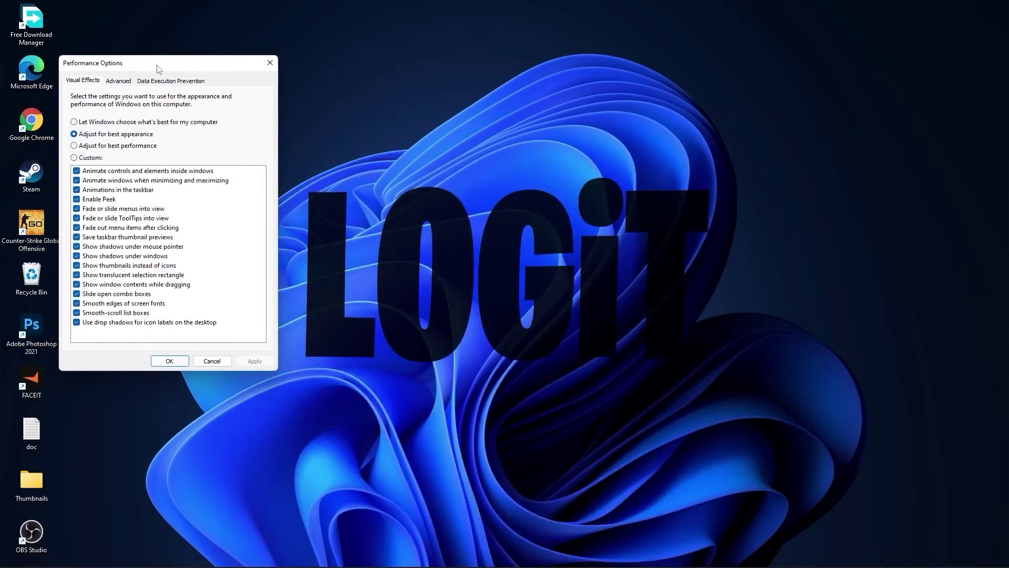
drag(156, 66, 491, 132)
- Set visual effects to Custom with only smooth screen fonts and thumbnails, and apply
click(408, 213)
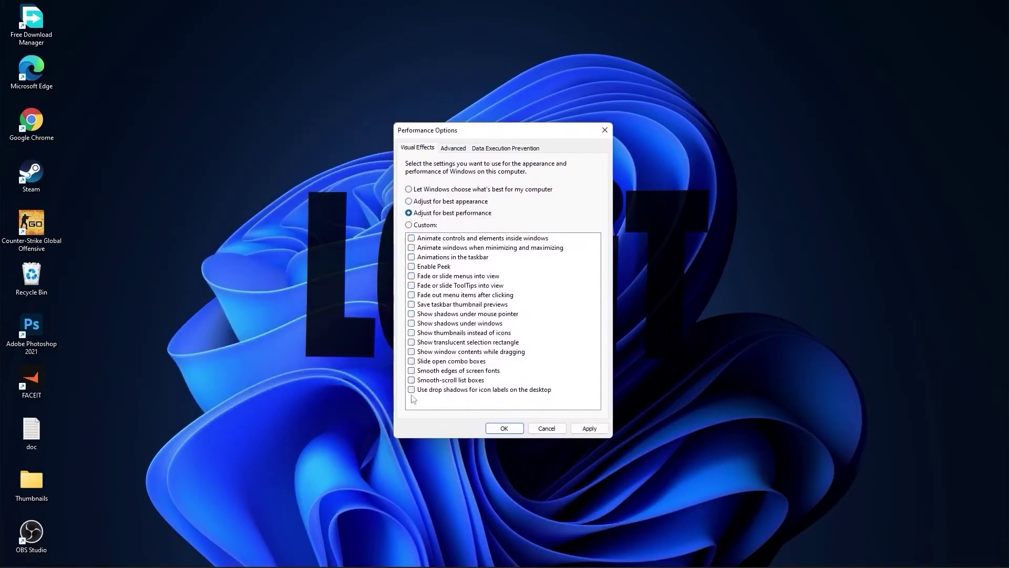
click(409, 226)
click(412, 371)
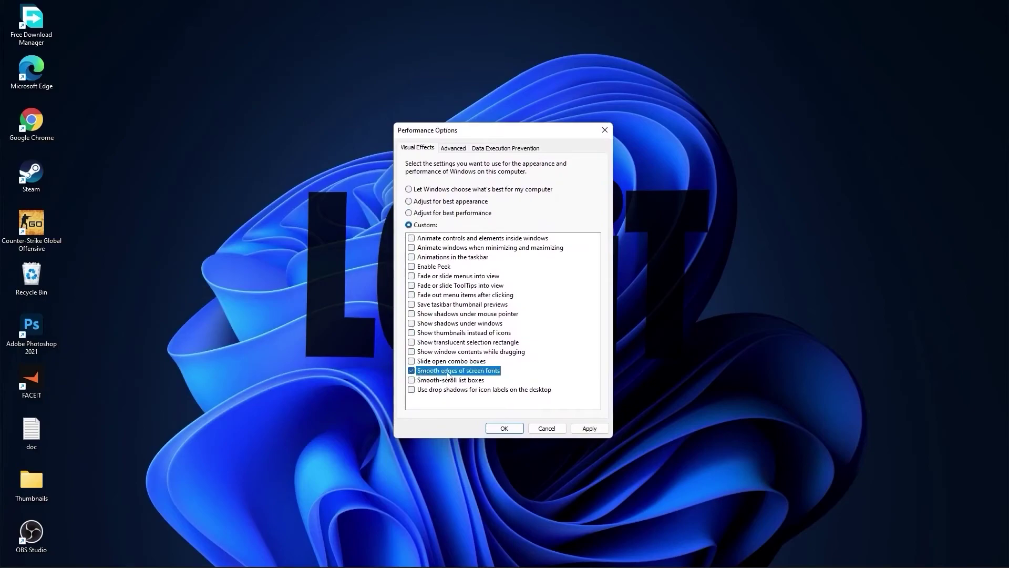
click(411, 333)
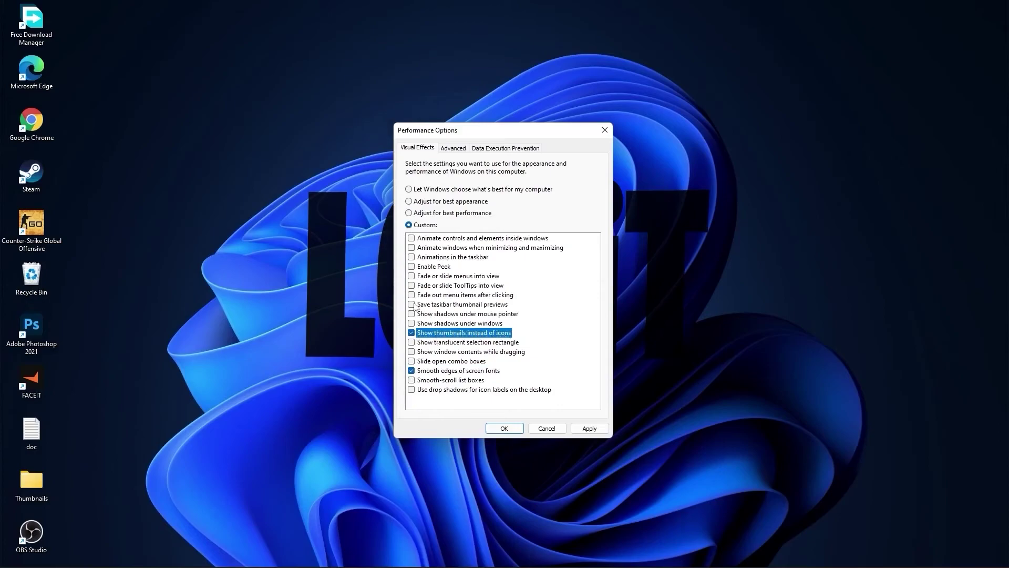
click(589, 428)
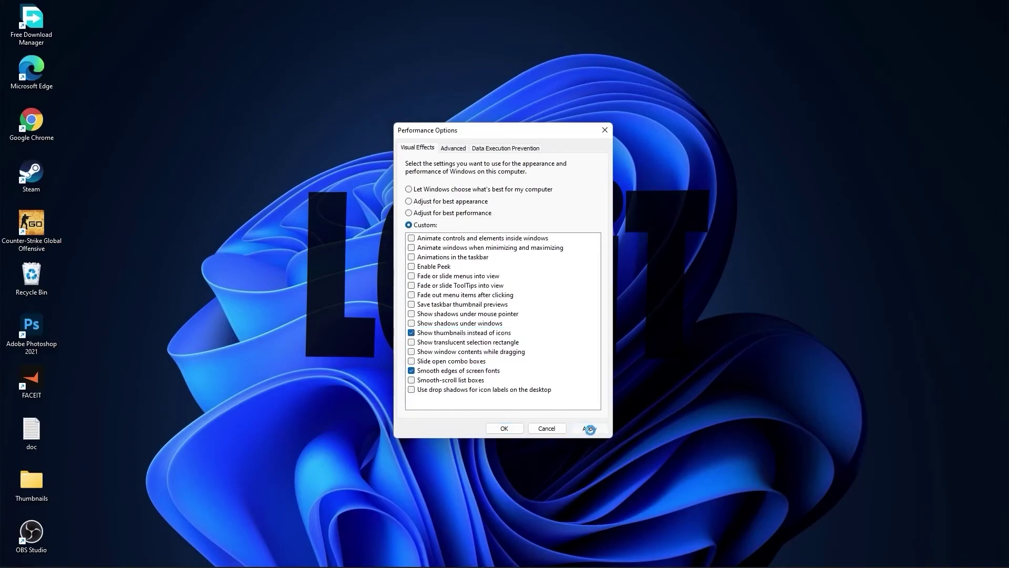
click(504, 428)
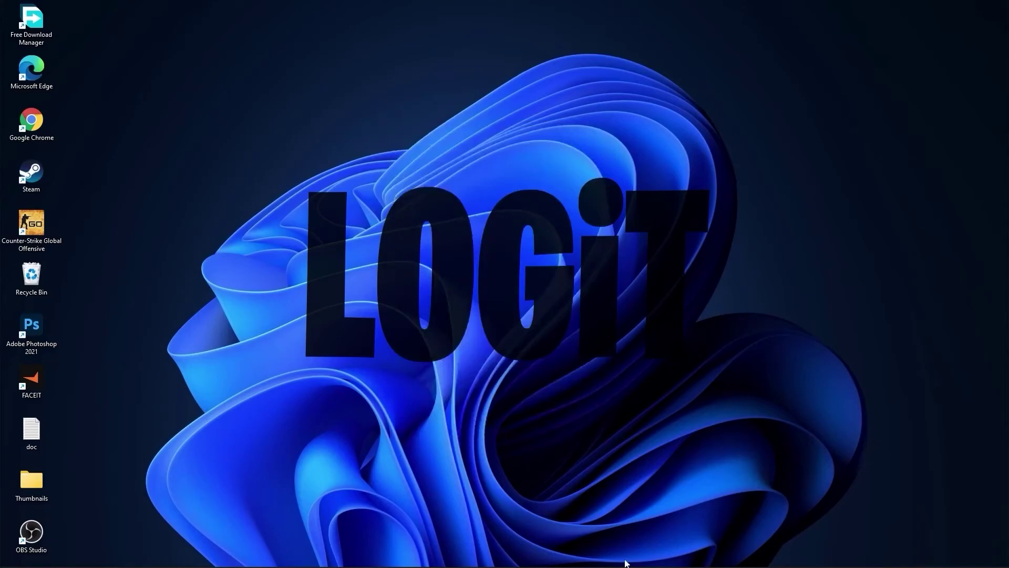
- Find and download NVIDIA's 496.13 Game Ready driver for GeForce 10 Series GTX 1050 Ti
mouse_move(625, 564)
click(539, 562)
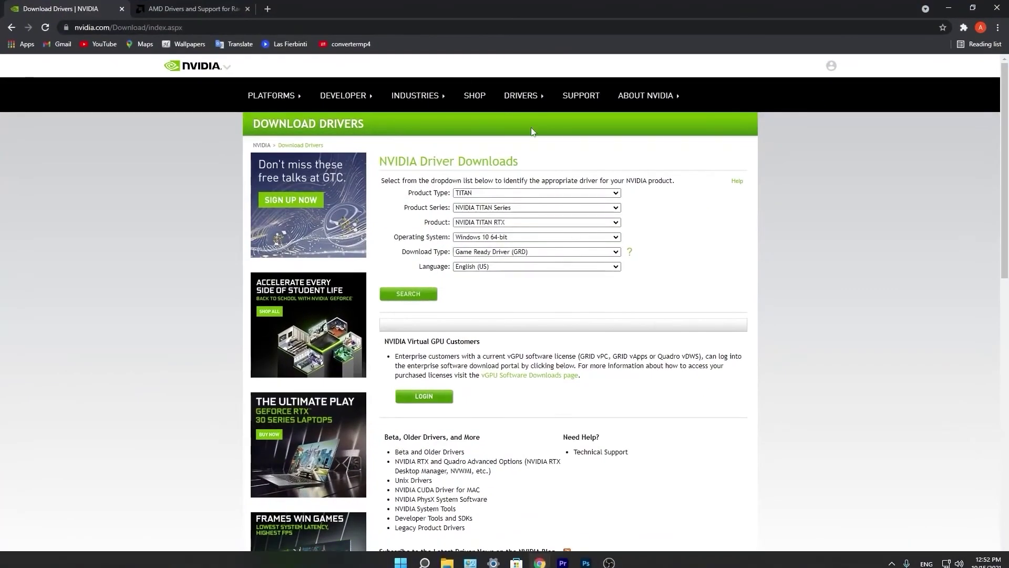
click(536, 193)
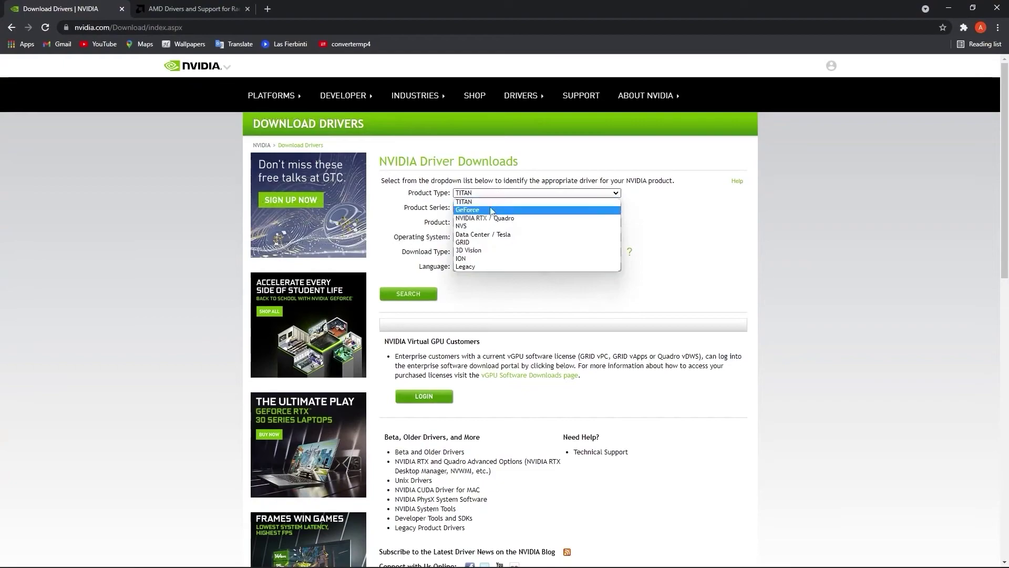
click(473, 202)
click(536, 208)
click(499, 308)
click(499, 222)
click(473, 279)
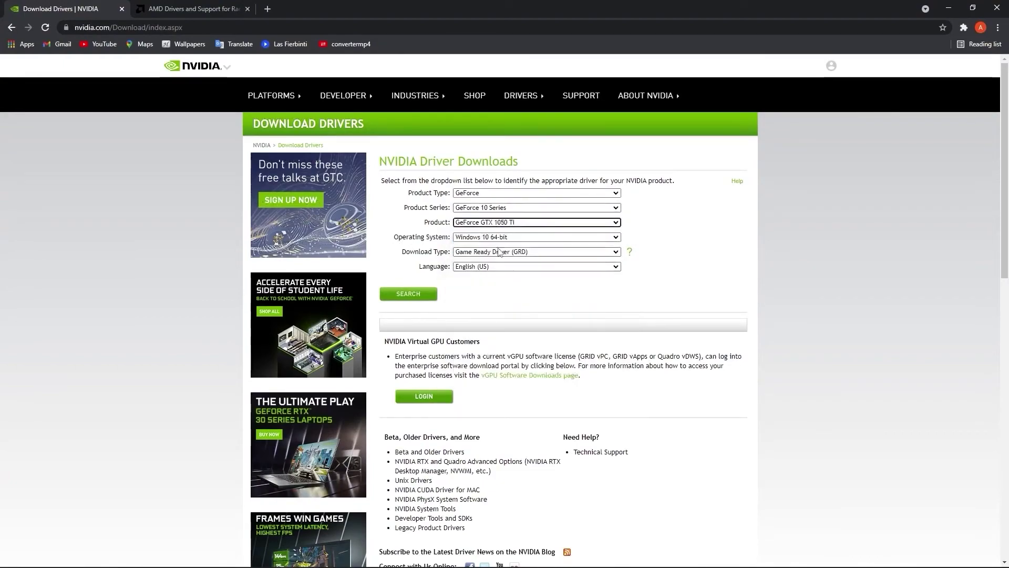
click(398, 293)
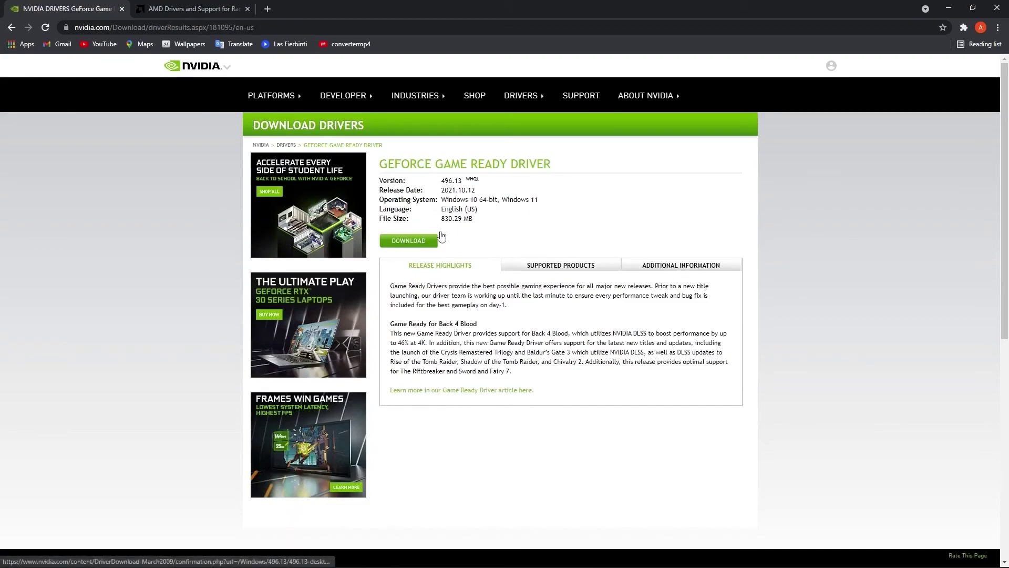
click(409, 240)
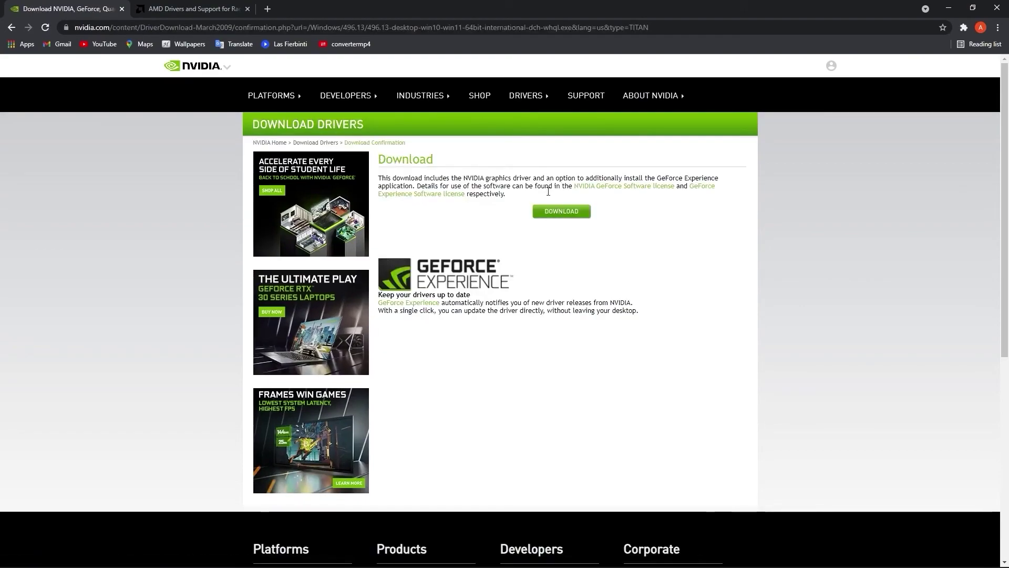
- Select Graphics > Radeon 5300 Series > Radeon RX 5300 on AMD's support page
click(194, 8)
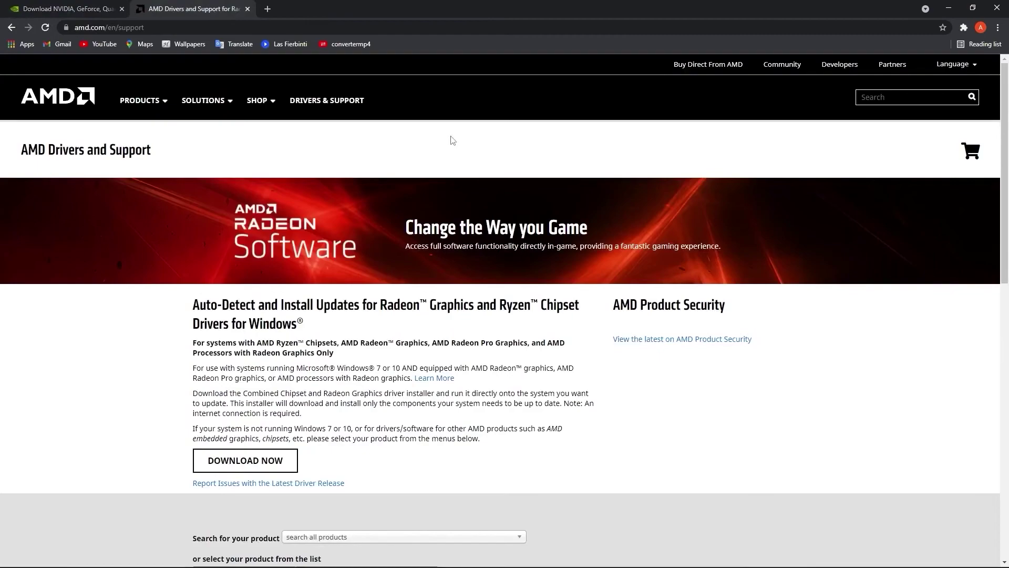
scroll(522, 313, down, 6)
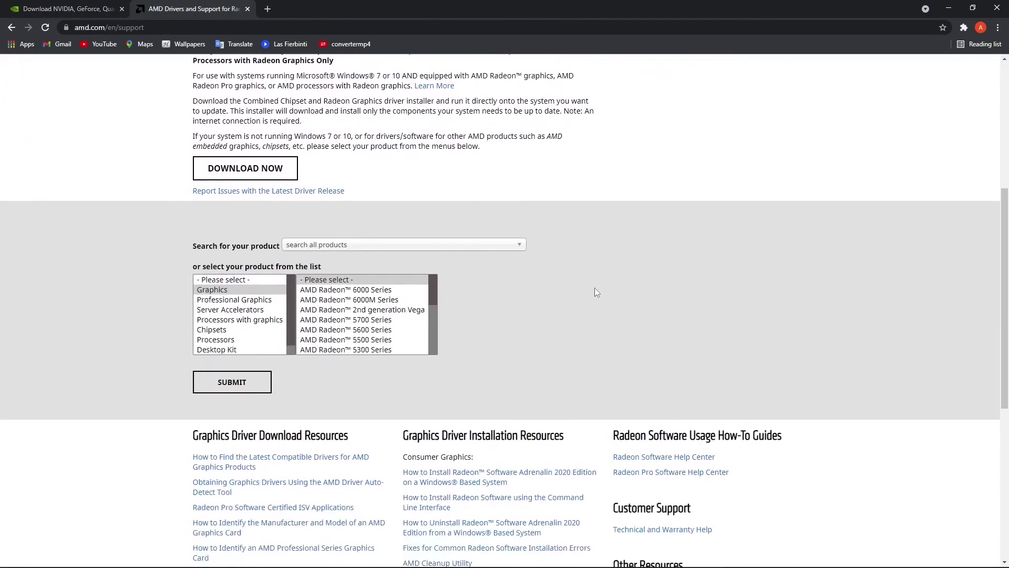
scroll(348, 286, down, 1)
click(347, 280)
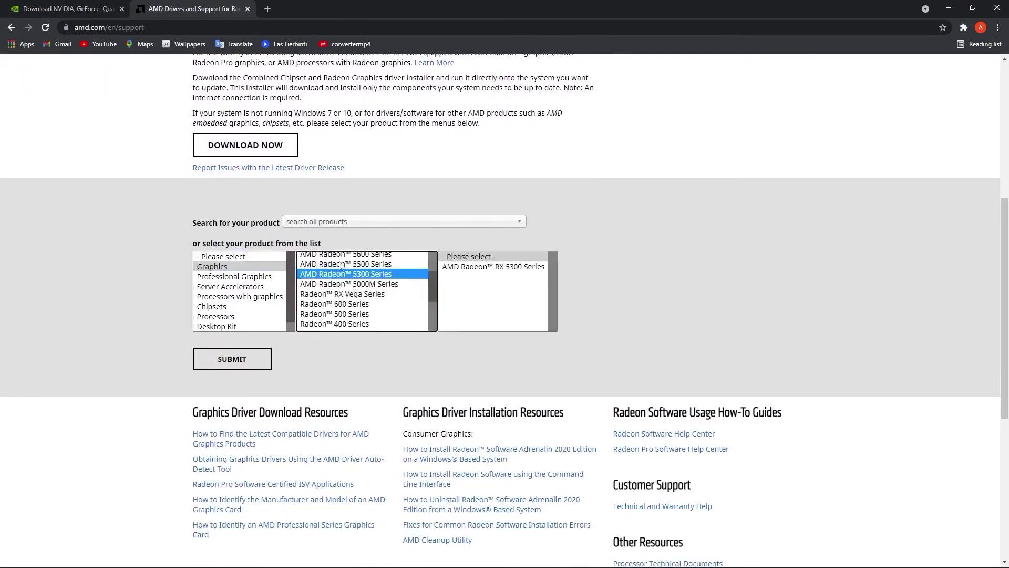
scroll(349, 286, down, 2)
click(493, 266)
click(602, 266)
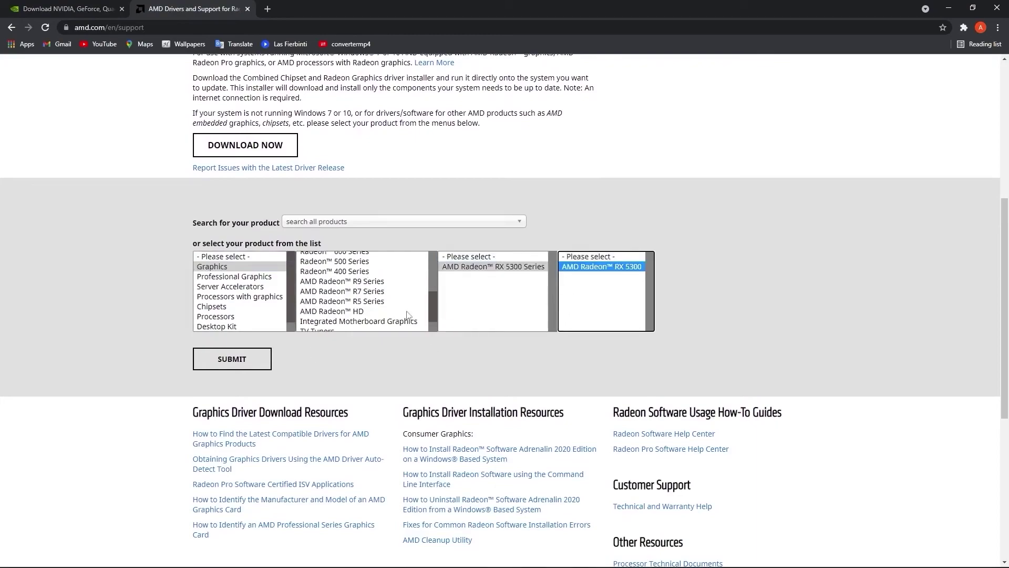